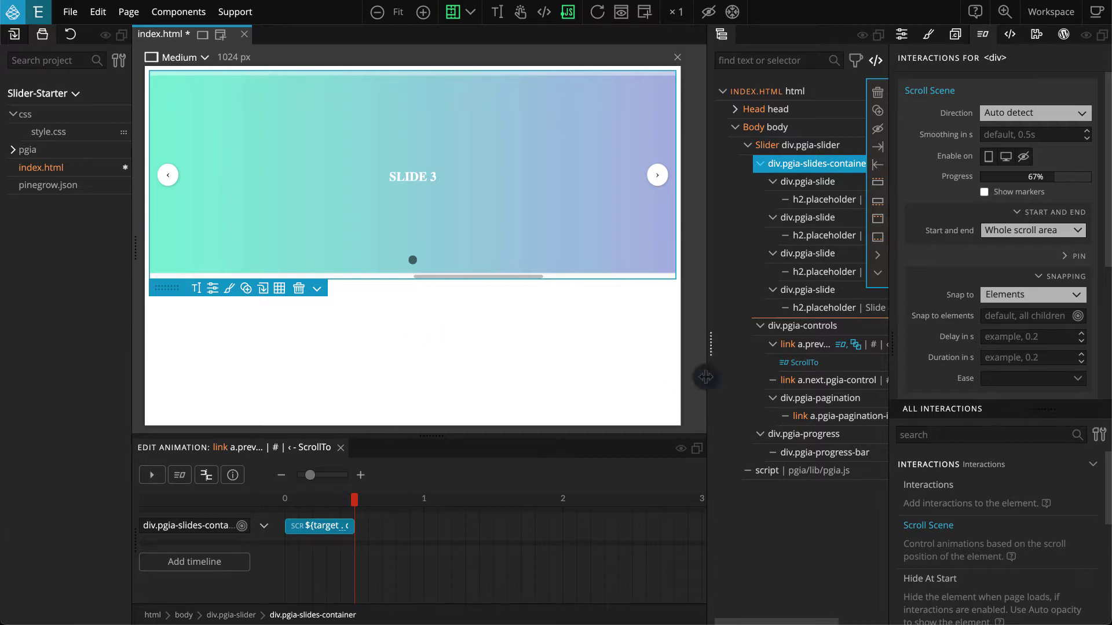
Add an interaction named "Current" to the a.pgia-pagination-item link, with its trigger set to No event.
{"action": "left_click", "coordinate": [856, 400]}
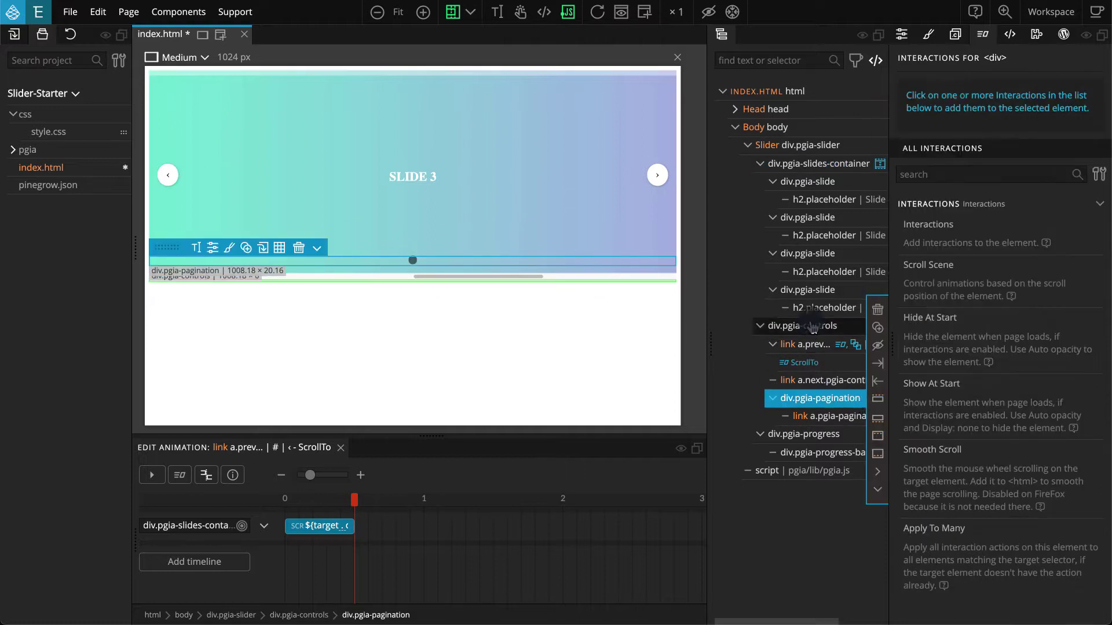
{"action": "left_click_drag", "start_coordinate": [711, 337], "coordinate": [689, 339]}
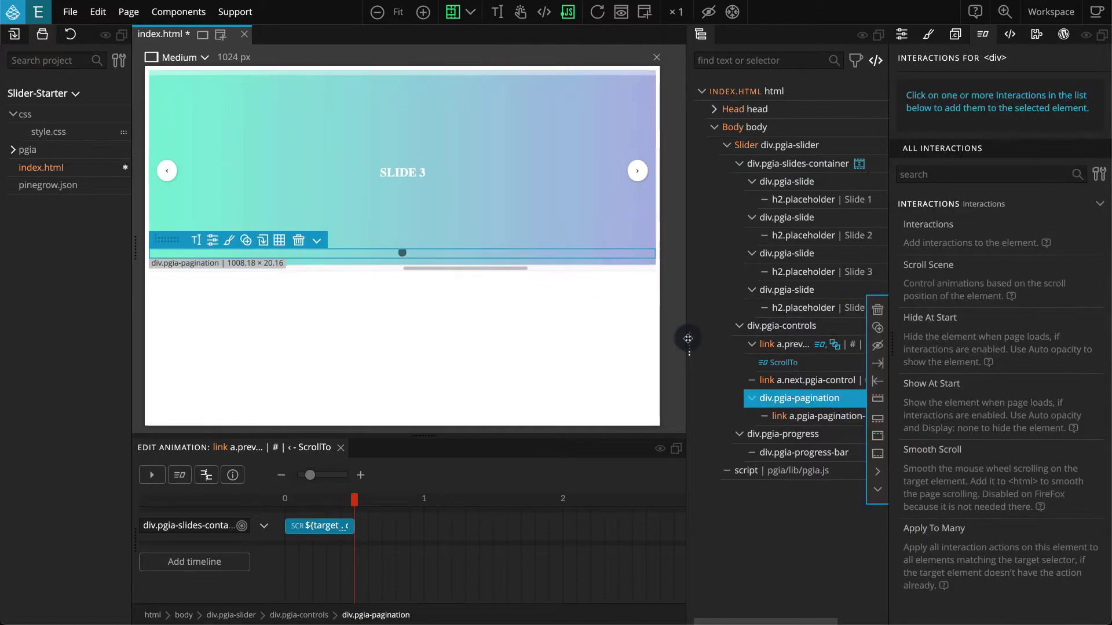
{"action": "scroll", "coordinate": [744, 342], "scroll_direction": "right", "scroll_amount": 1}
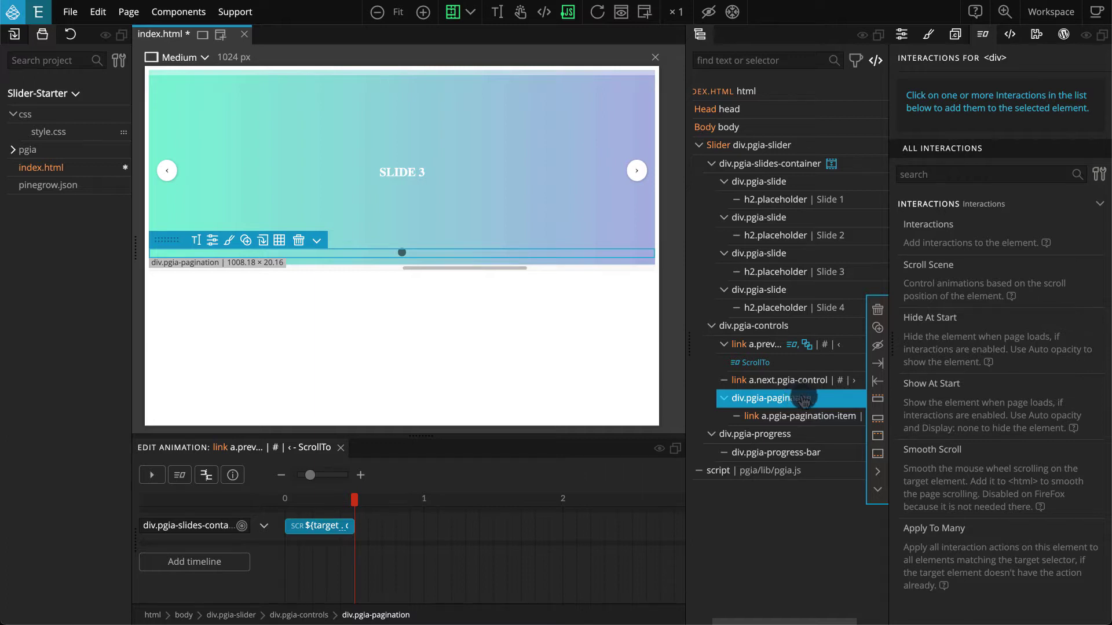
{"action": "left_click", "coordinate": [829, 417]}
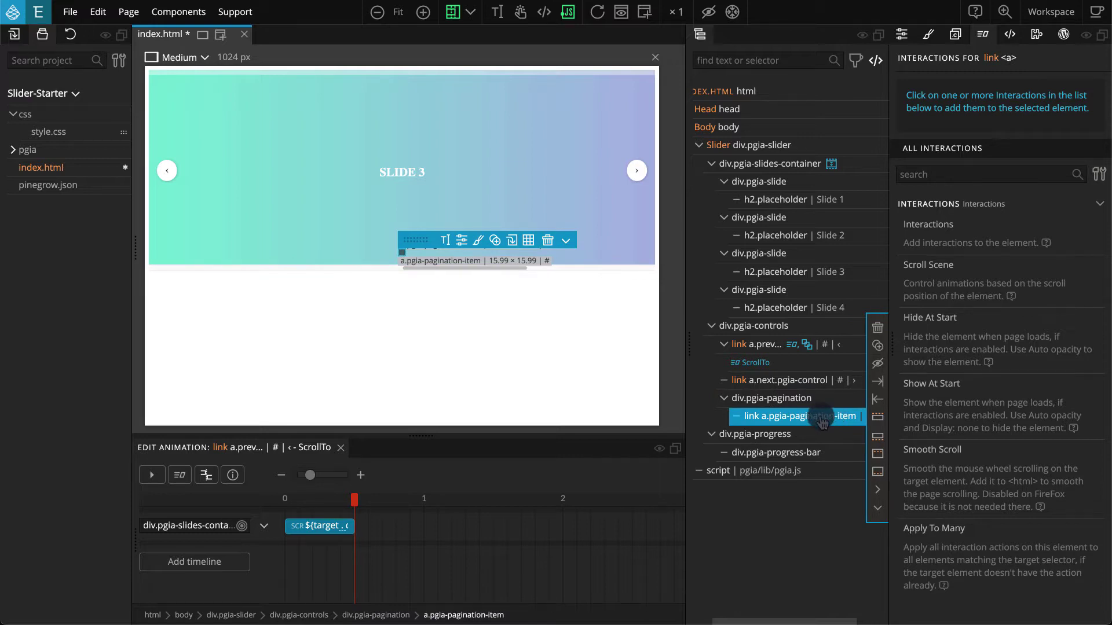
{"action": "left_click", "coordinate": [927, 228]}
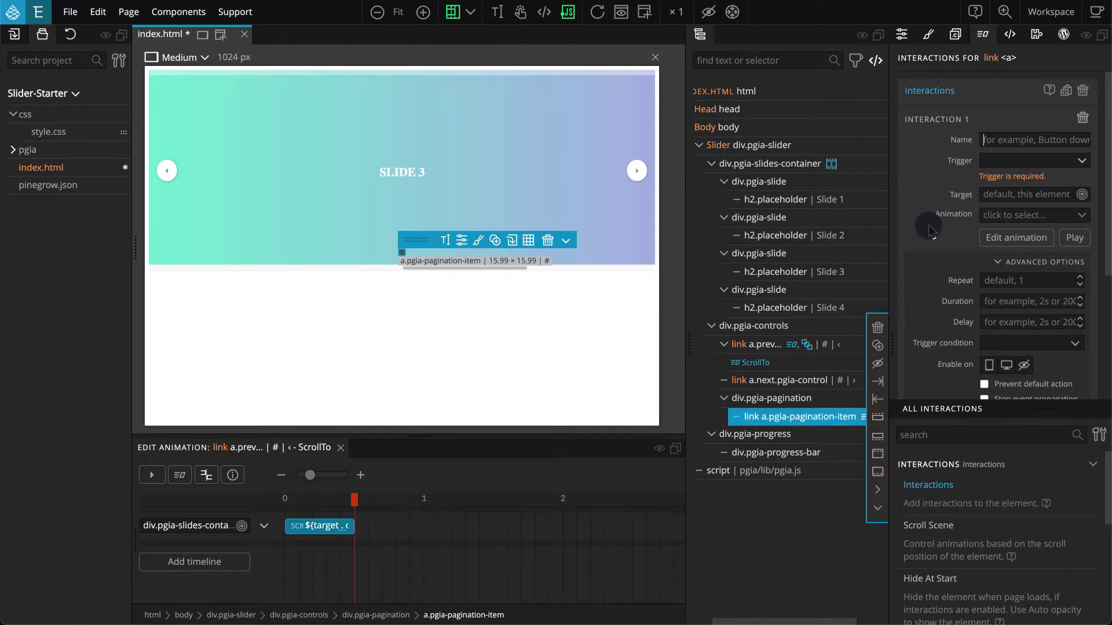
{"action": "type", "text": "Current"}
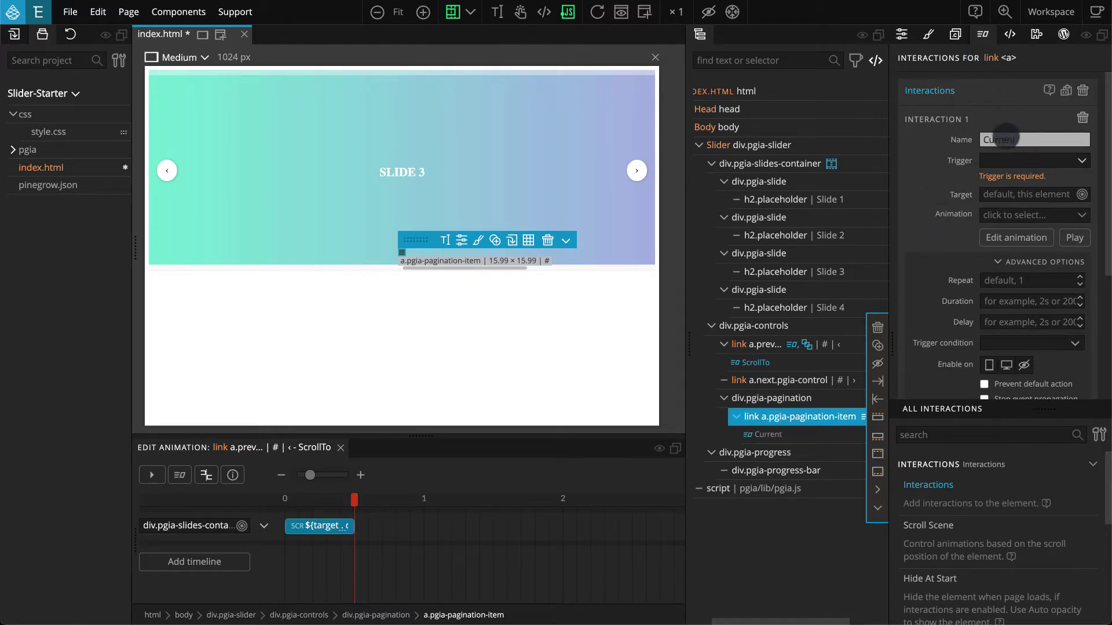
{"action": "left_click", "coordinate": [1002, 164]}
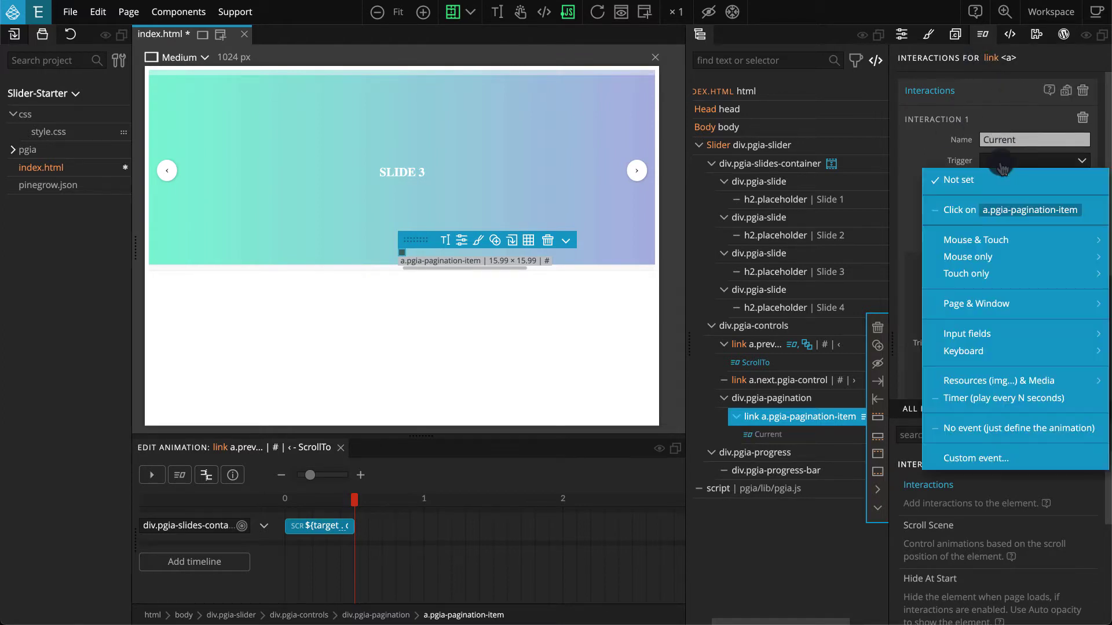
{"action": "left_click", "coordinate": [978, 429]}
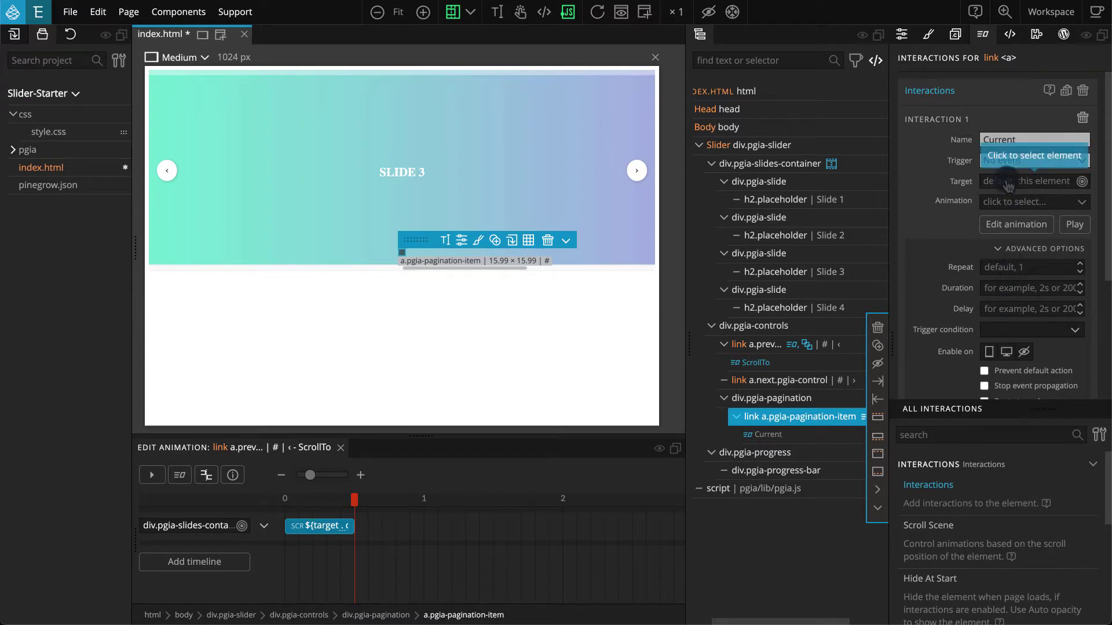
Create a tween transition in the Current interaction's custom animation, with position 0 s and duration 0.2 s.
{"action": "left_click", "coordinate": [1004, 226]}
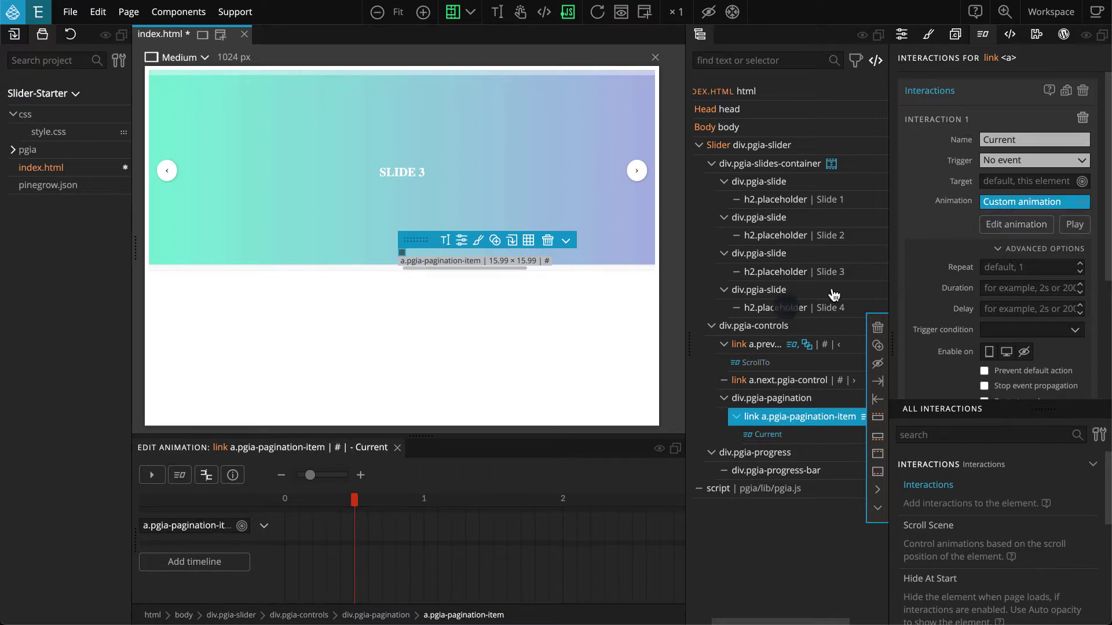
{"action": "left_click", "coordinate": [311, 527]}
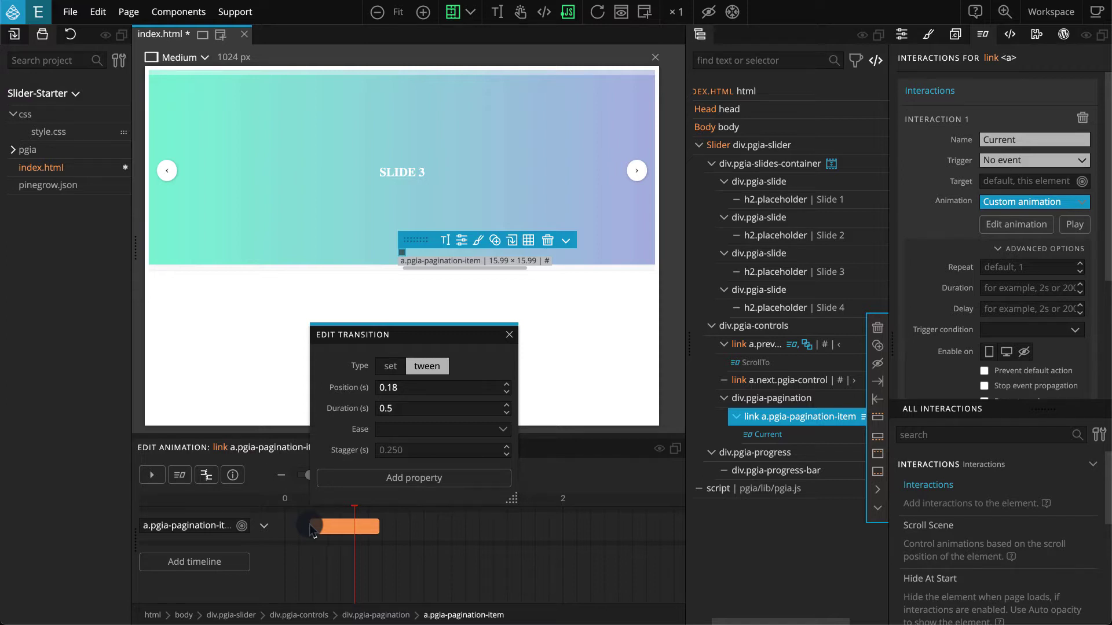
{"action": "left_click", "coordinate": [427, 367]}
{"action": "left_click", "coordinate": [359, 388]}
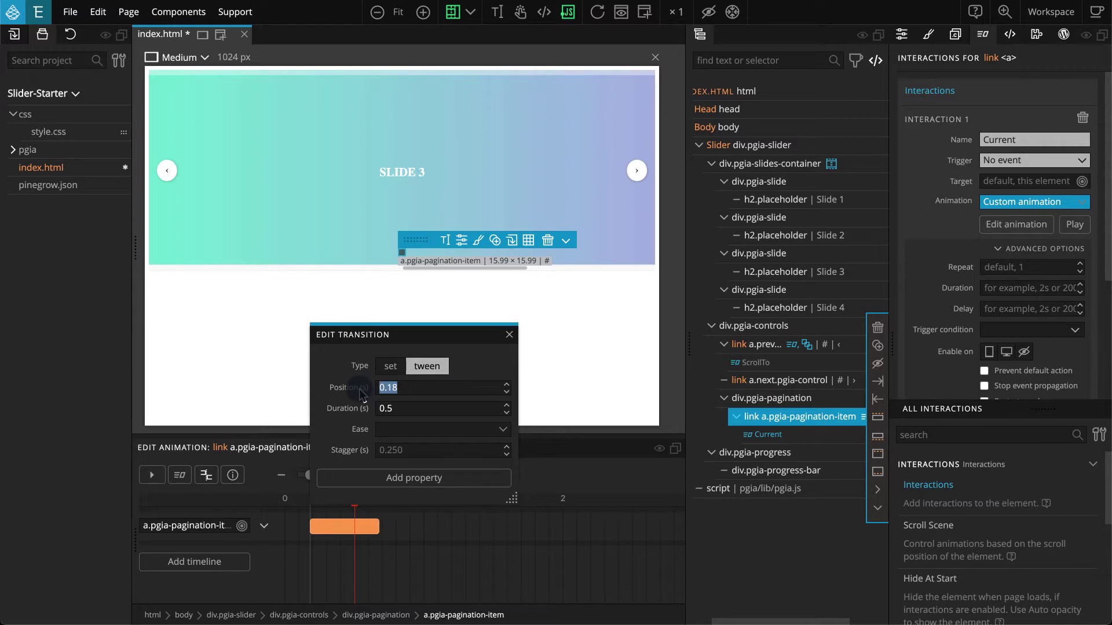
{"action": "type", "text": "0"}
{"action": "key", "text": "Tab"}
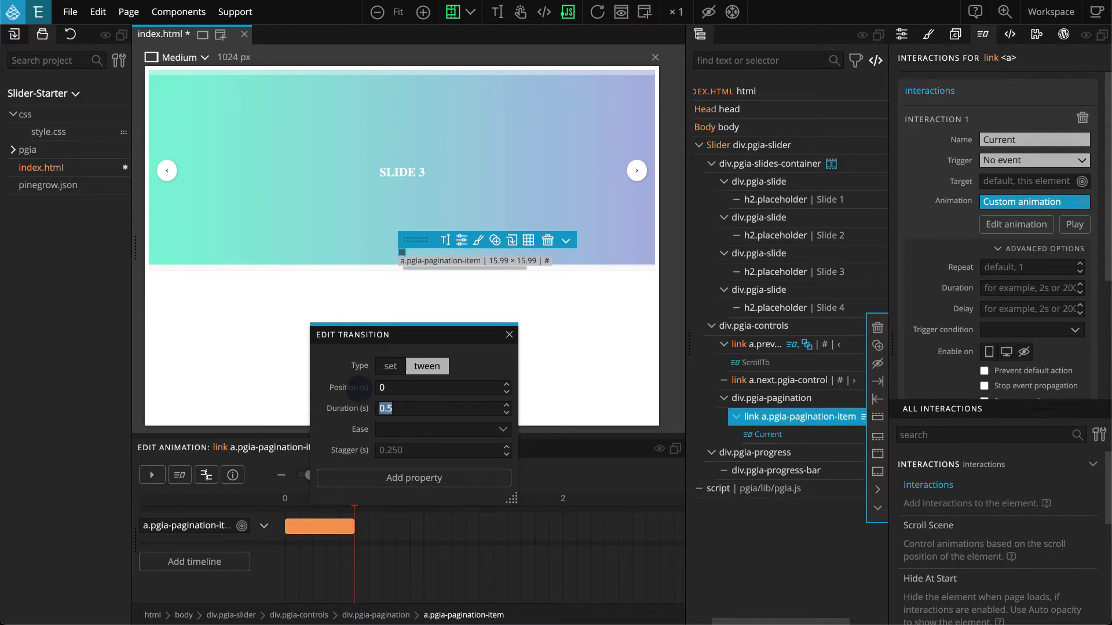
{"action": "type", "text": "0.2"}
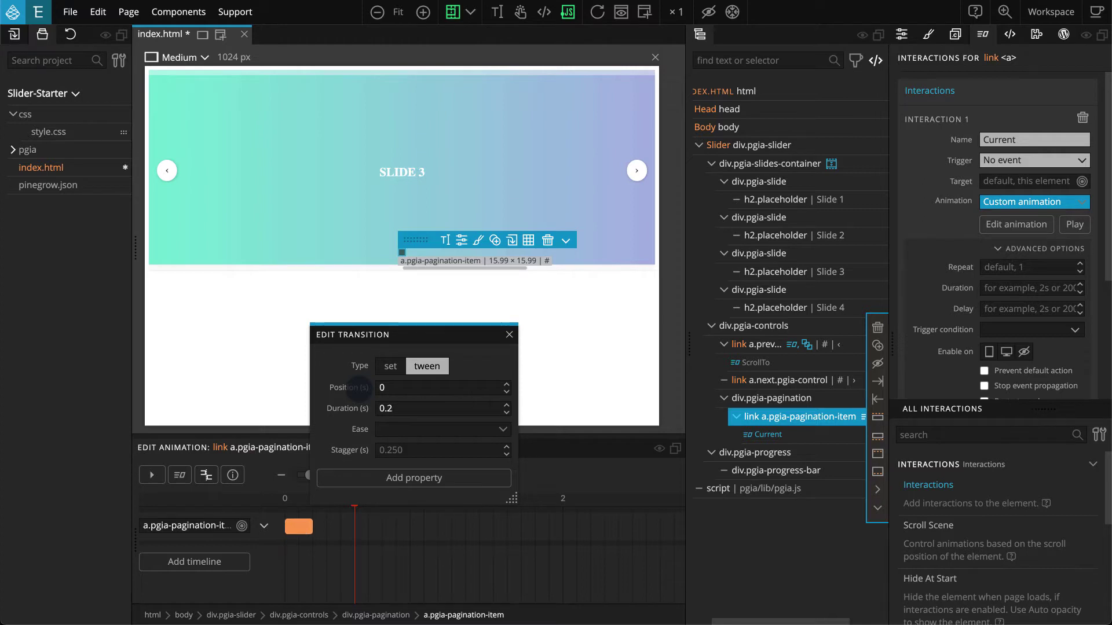
Add a Scale property of 1.5 to the pagination item's transition and close the transition editor.
{"action": "left_click", "coordinate": [393, 482]}
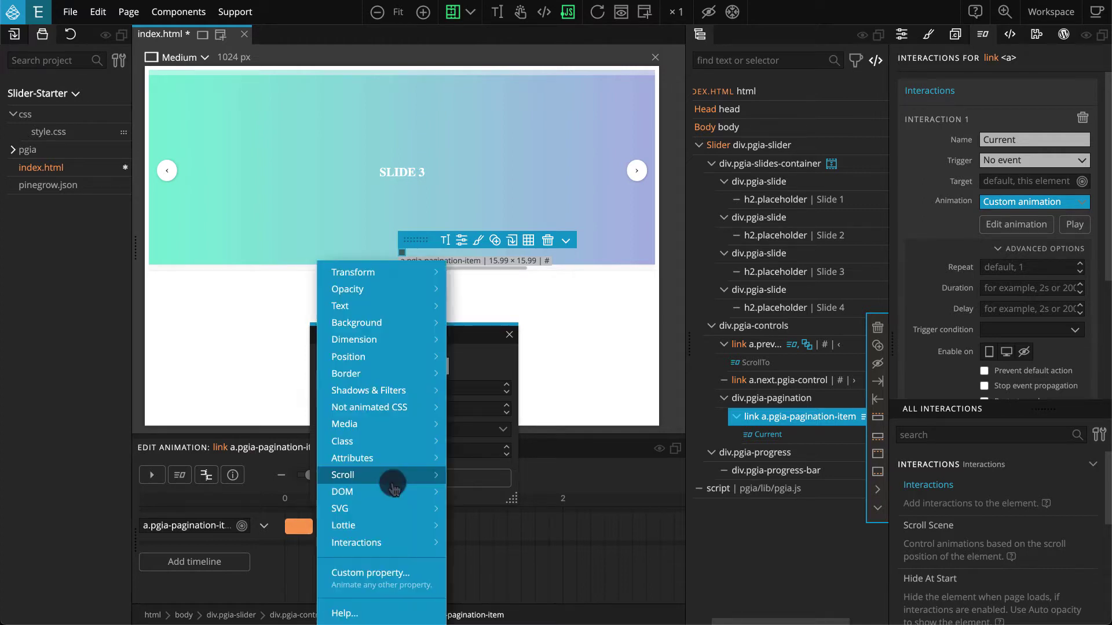
{"action": "mouse_move", "coordinate": [393, 483]}
{"action": "mouse_move", "coordinate": [425, 275]}
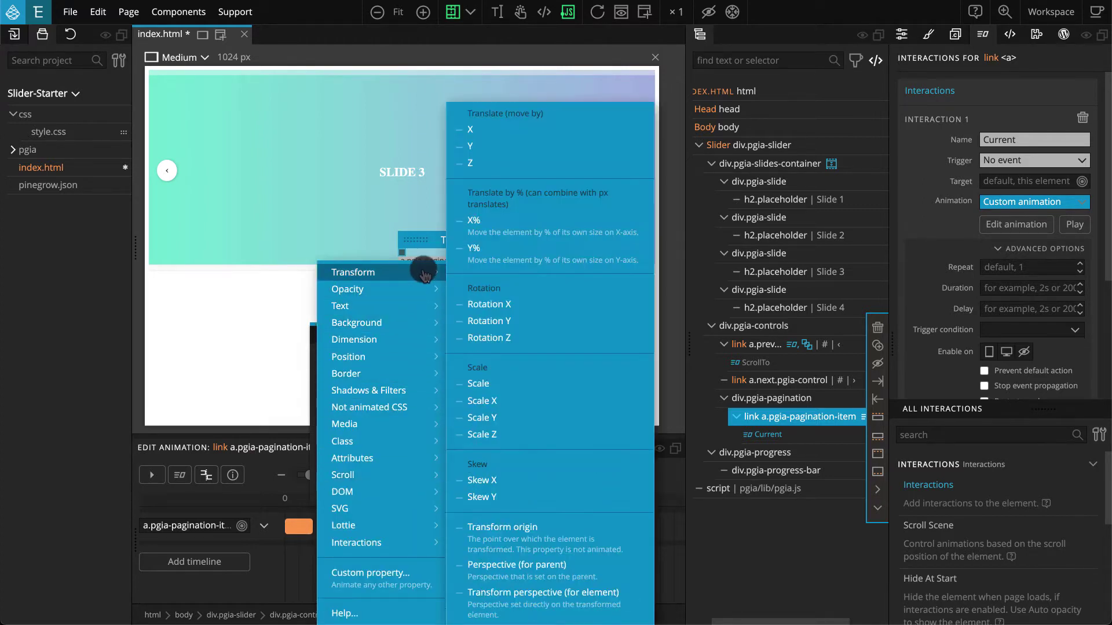
{"action": "left_click", "coordinate": [507, 383]}
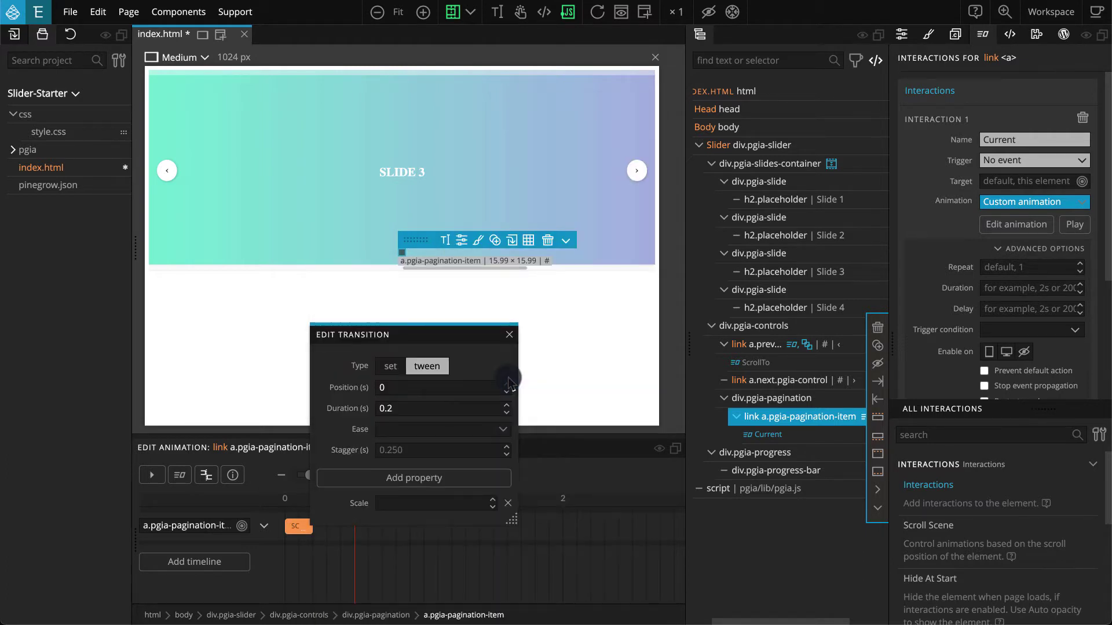
{"action": "type", "text": "1.5"}
{"action": "left_click", "coordinate": [510, 335]}
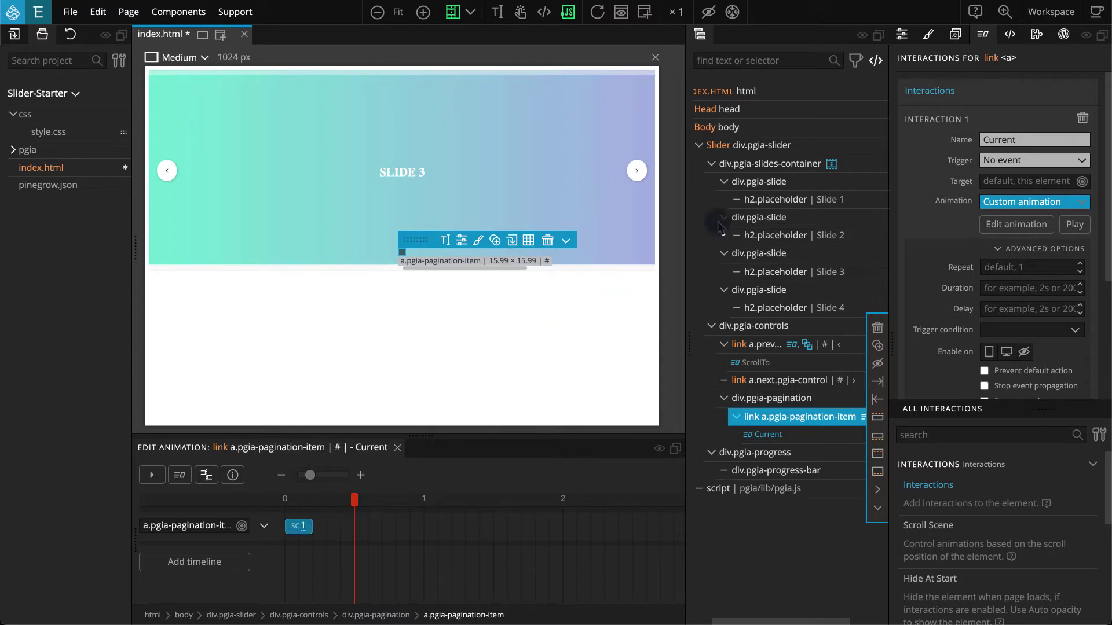
Set the scroll scene of div.pgia-slides-container to paginate by Pages.
{"action": "left_click", "coordinate": [840, 164]}
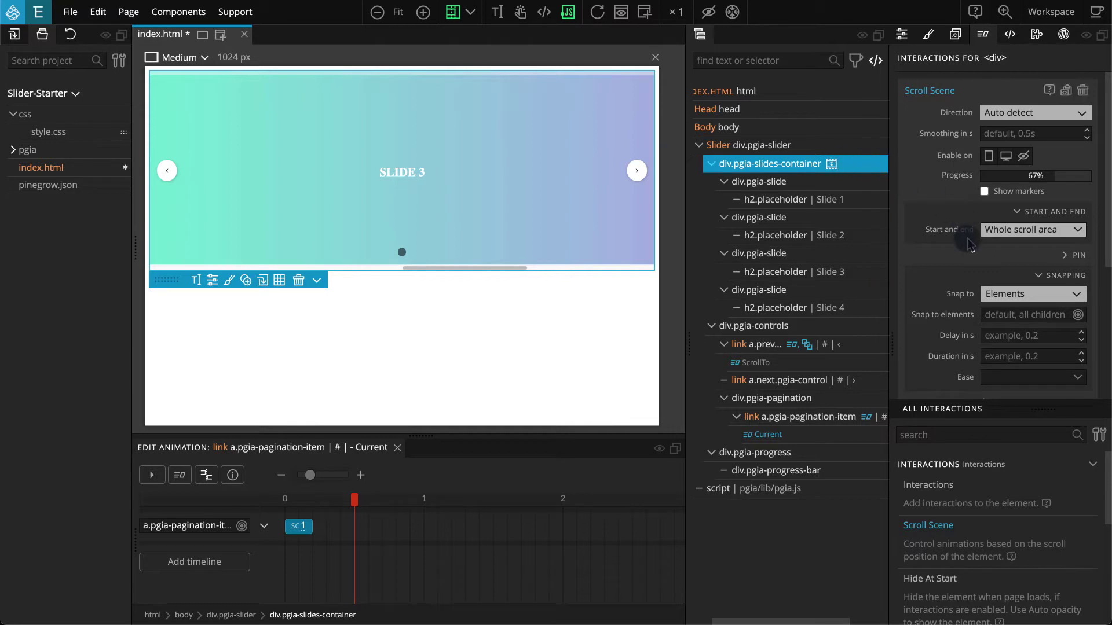
{"action": "scroll", "coordinate": [968, 243], "scroll_direction": "down", "scroll_amount": 4}
{"action": "scroll", "coordinate": [968, 243], "scroll_direction": "down", "scroll_amount": 1}
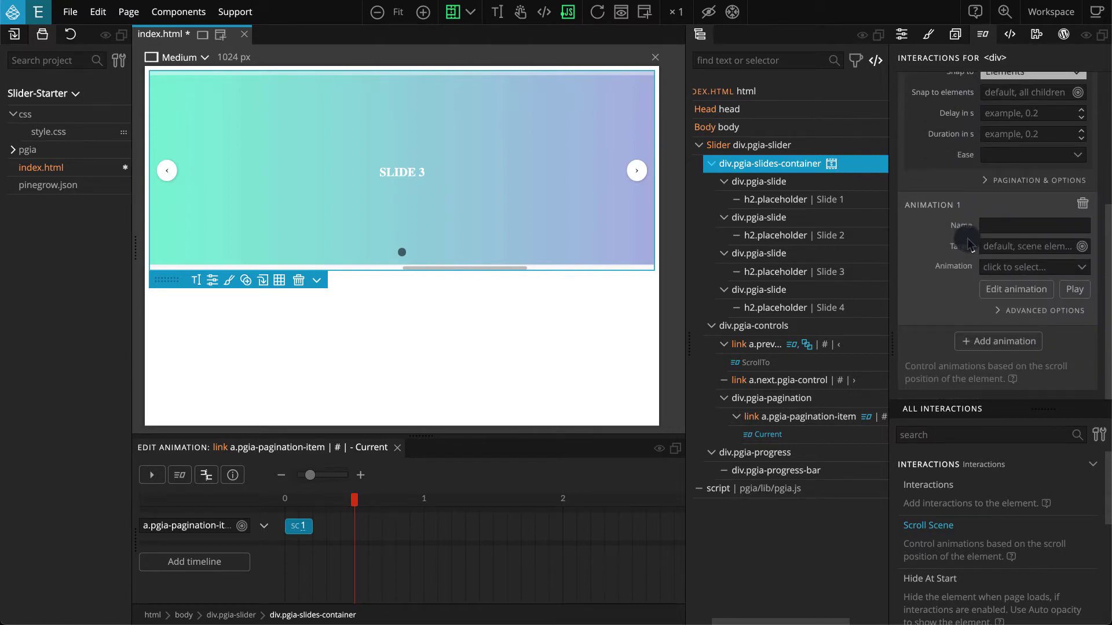
{"action": "left_click", "coordinate": [1018, 181]}
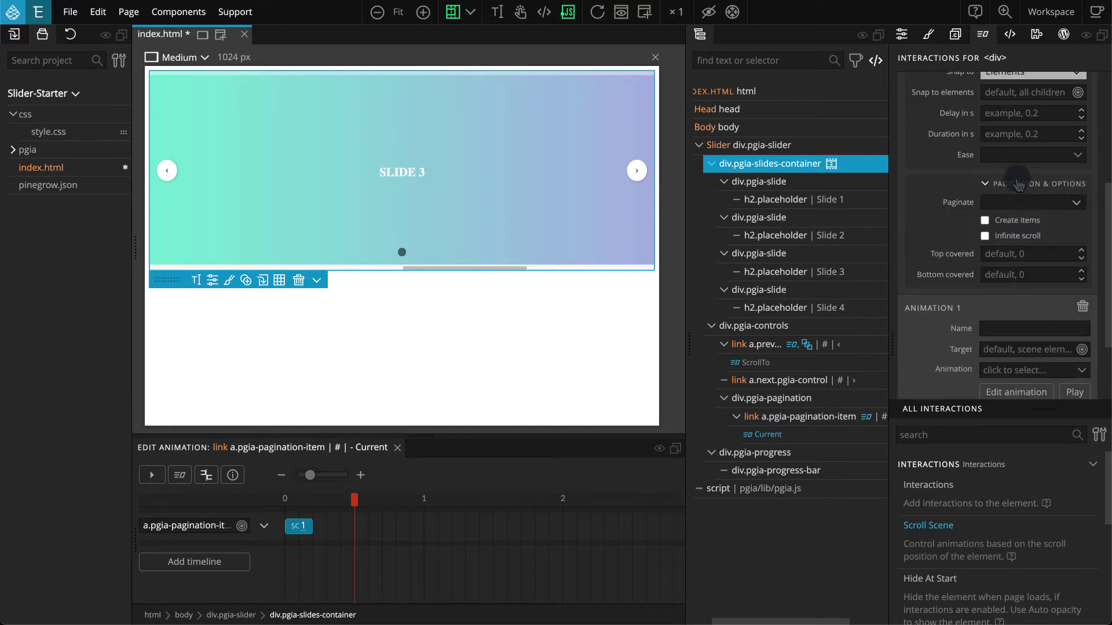
{"action": "left_click", "coordinate": [1044, 202]}
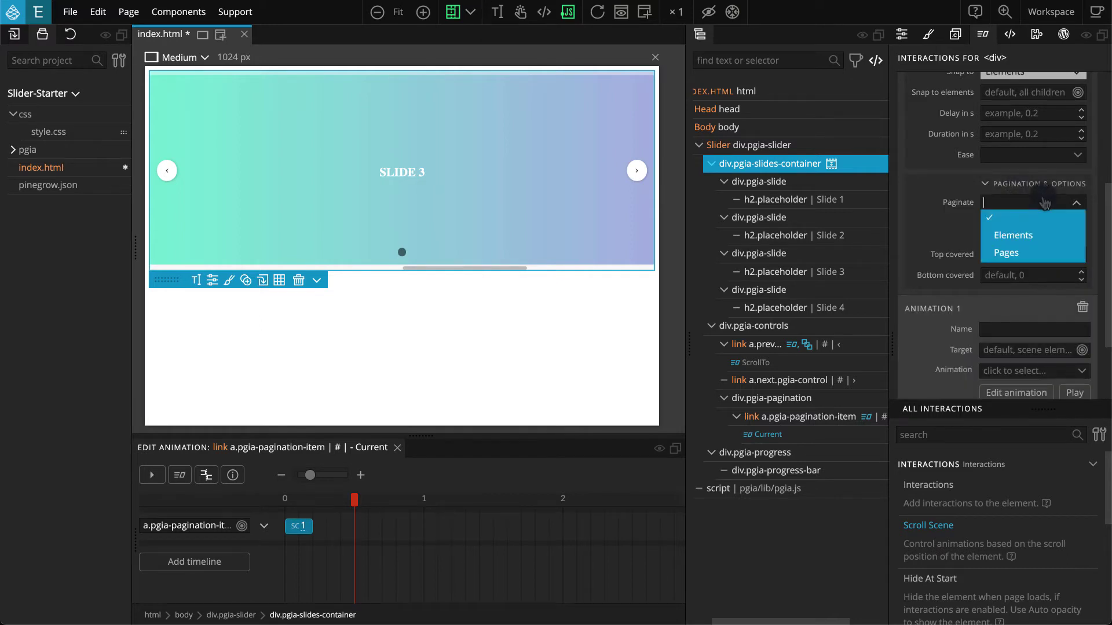
{"action": "left_click", "coordinate": [1045, 253]}
Set the pagination items to the selector ^.pgia-slider|.pgia-pagination-item and enable Create items.
{"action": "left_click", "coordinate": [1036, 226]}
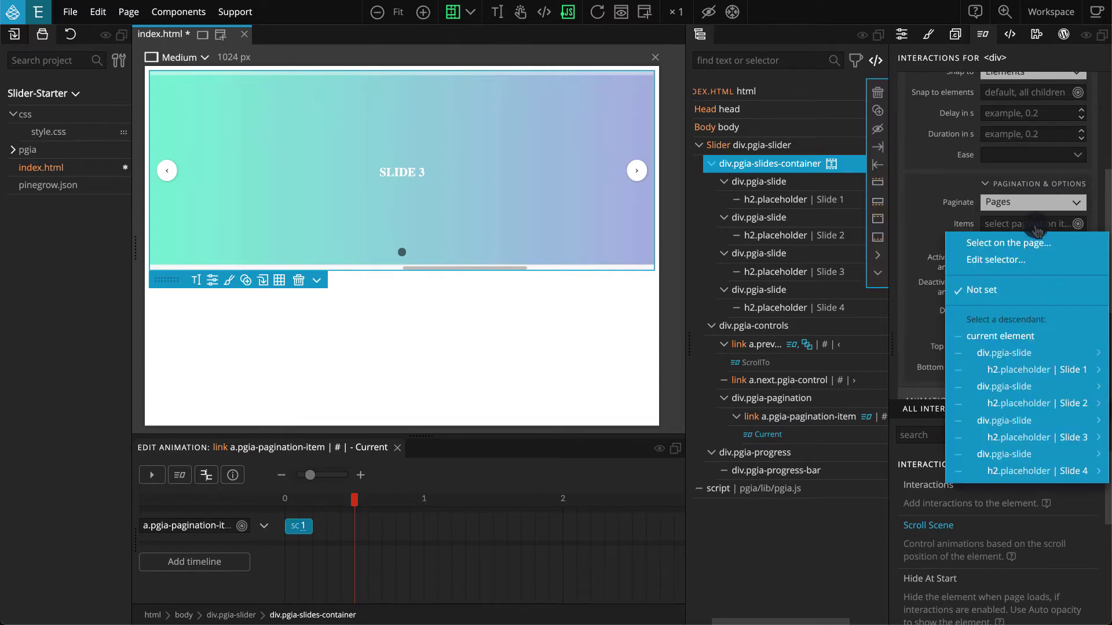
{"action": "left_click", "coordinate": [1034, 262]}
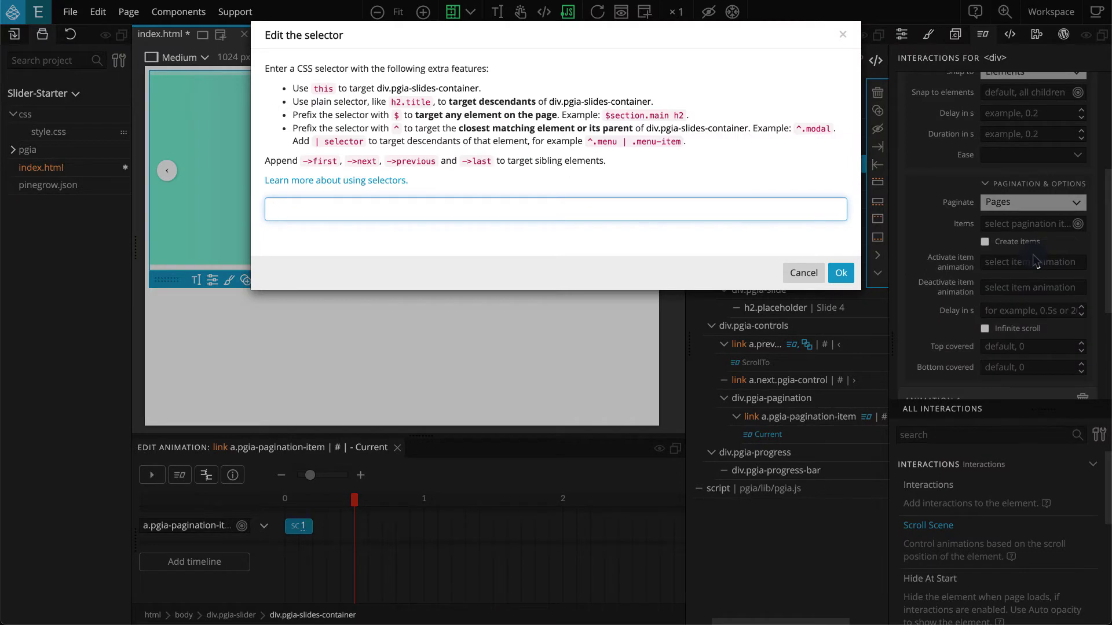
{"action": "type", "text": "^."}
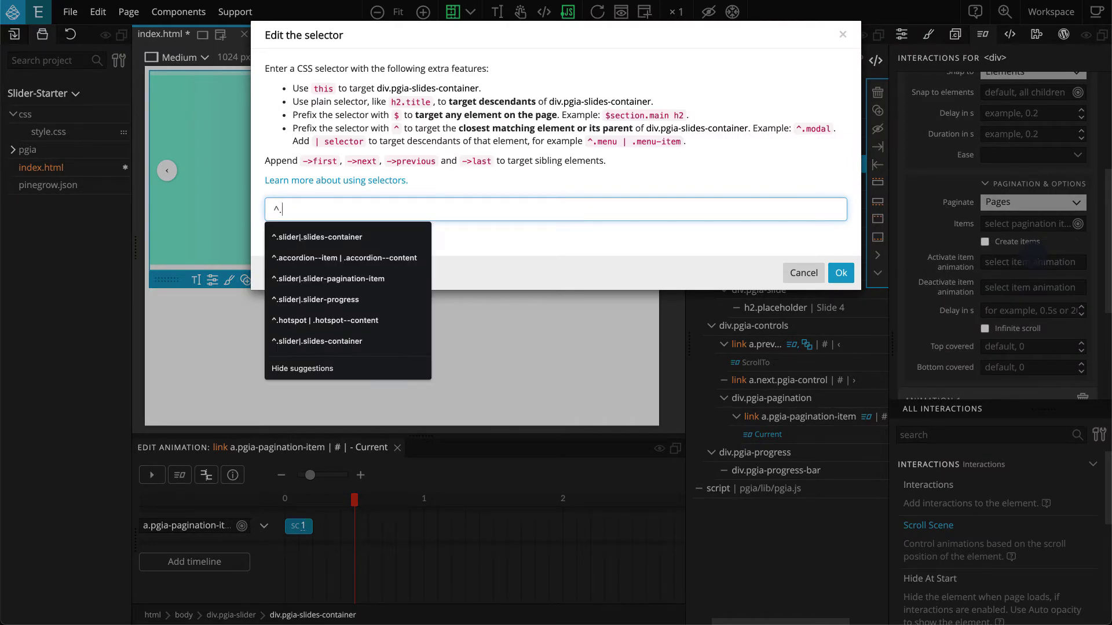
{"action": "type", "text": "pgia-"}
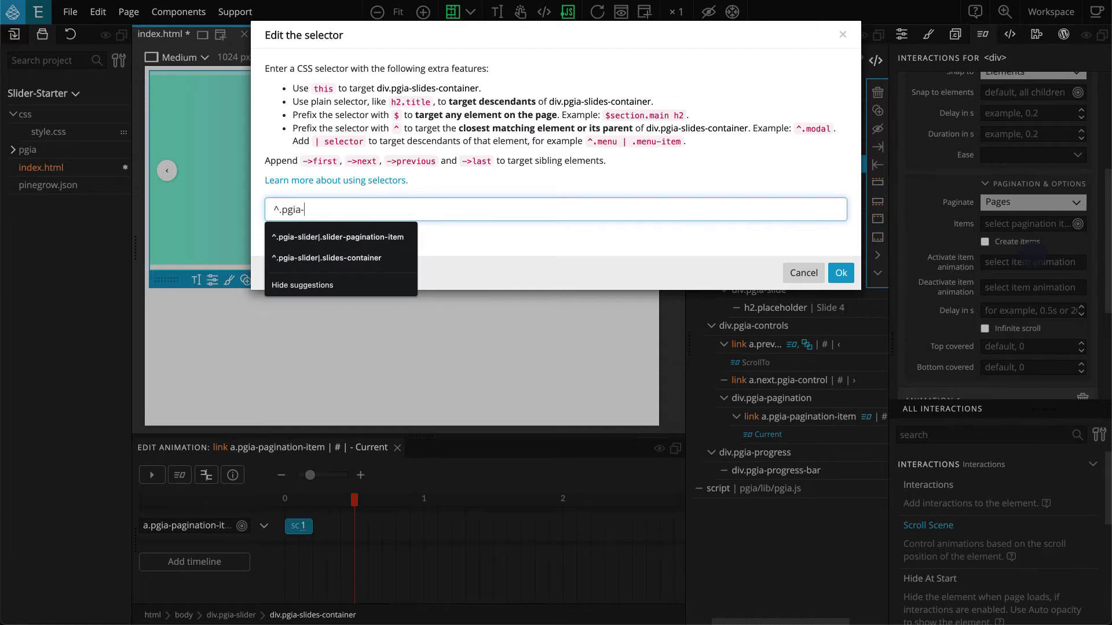
{"action": "type", "text": "slider|.pgia-pg"}
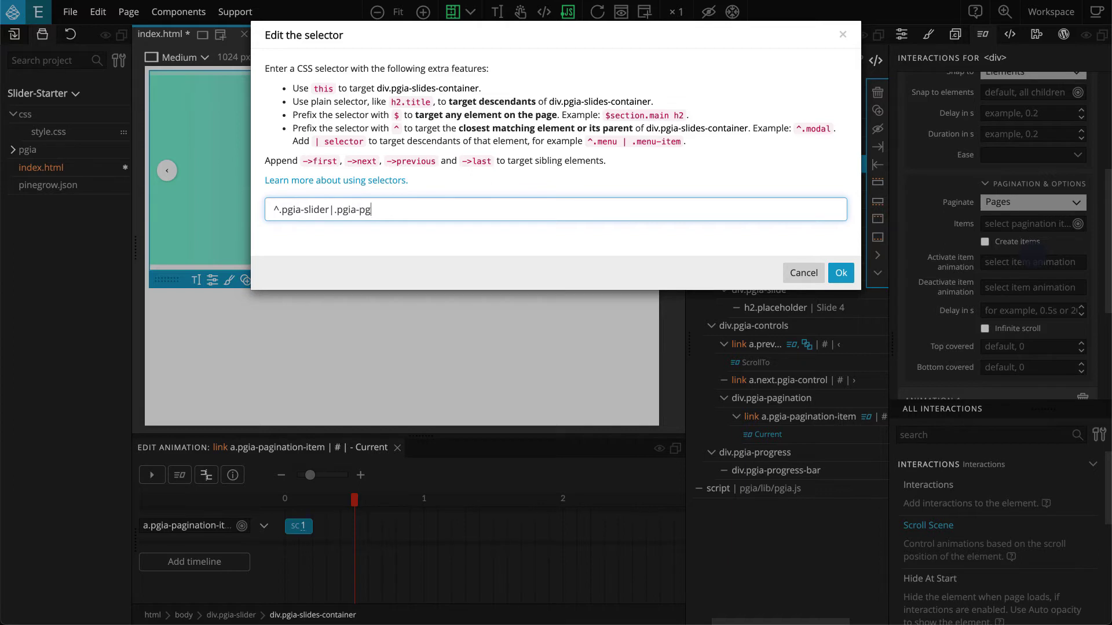
{"action": "key", "text": "BackSpace"}
{"action": "type", "text": "agination-item"}
{"action": "left_click", "coordinate": [841, 272]}
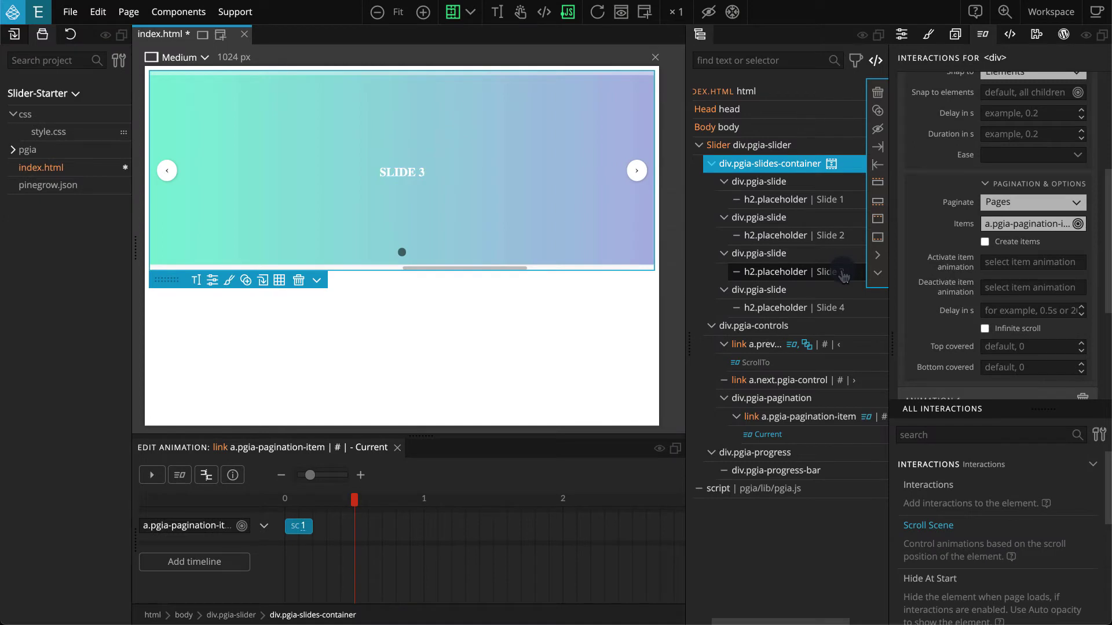
{"action": "left_click", "coordinate": [984, 242]}
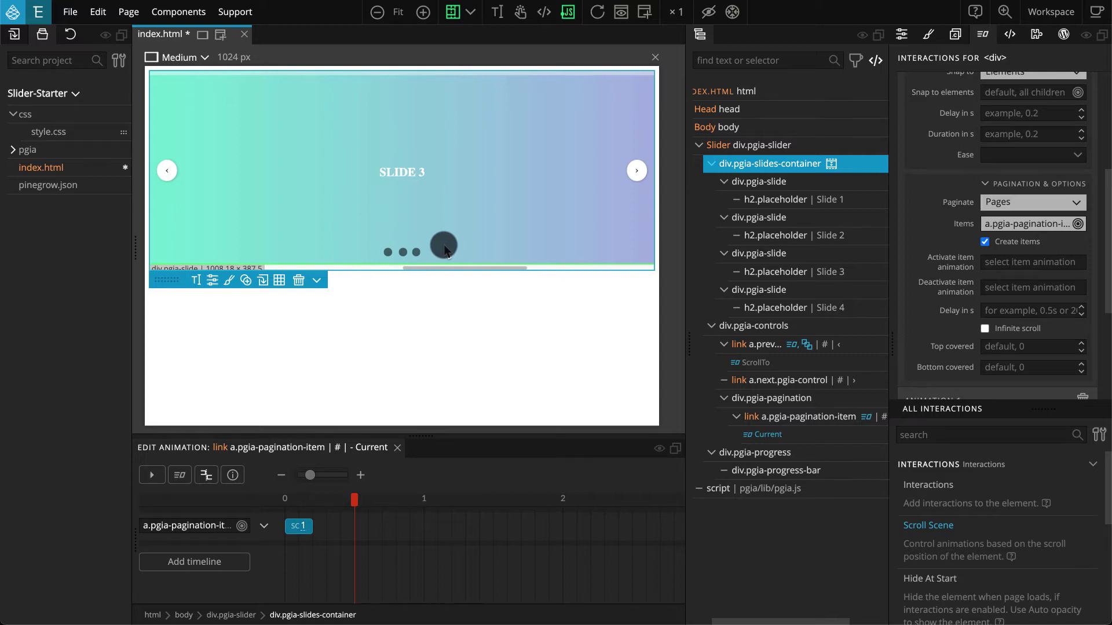
Set the activate item animation to Current and the deactivate item animation to -Current.
{"action": "left_click", "coordinate": [1003, 264]}
{"action": "type", "text": "C"}
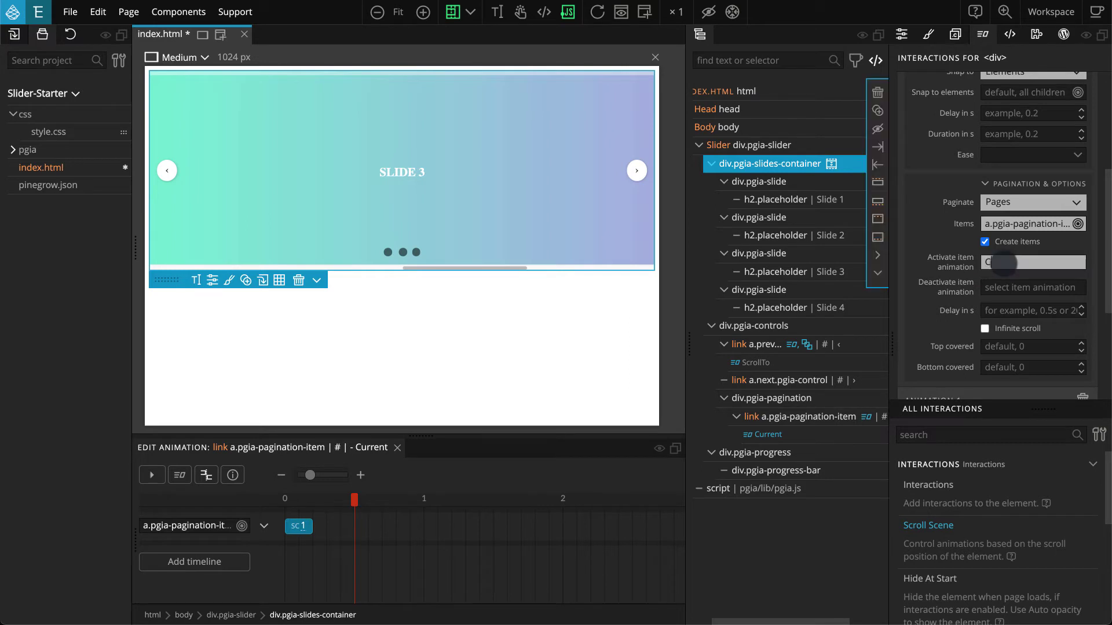
{"action": "type", "text": "urrent"}
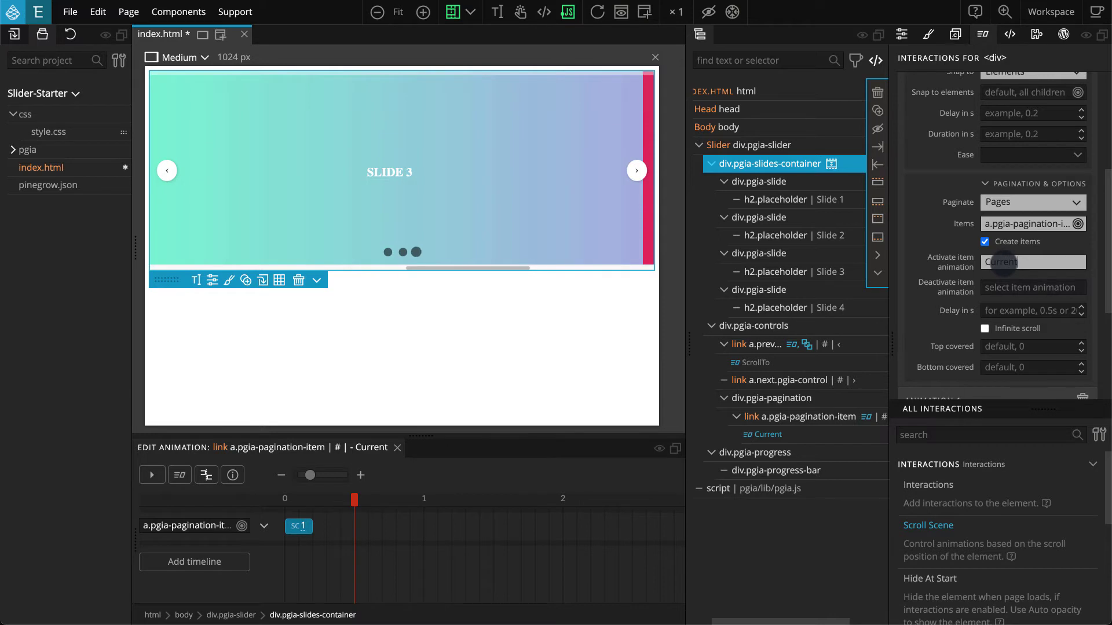
{"action": "key", "text": "Tab"}
{"action": "type", "text": "-"}
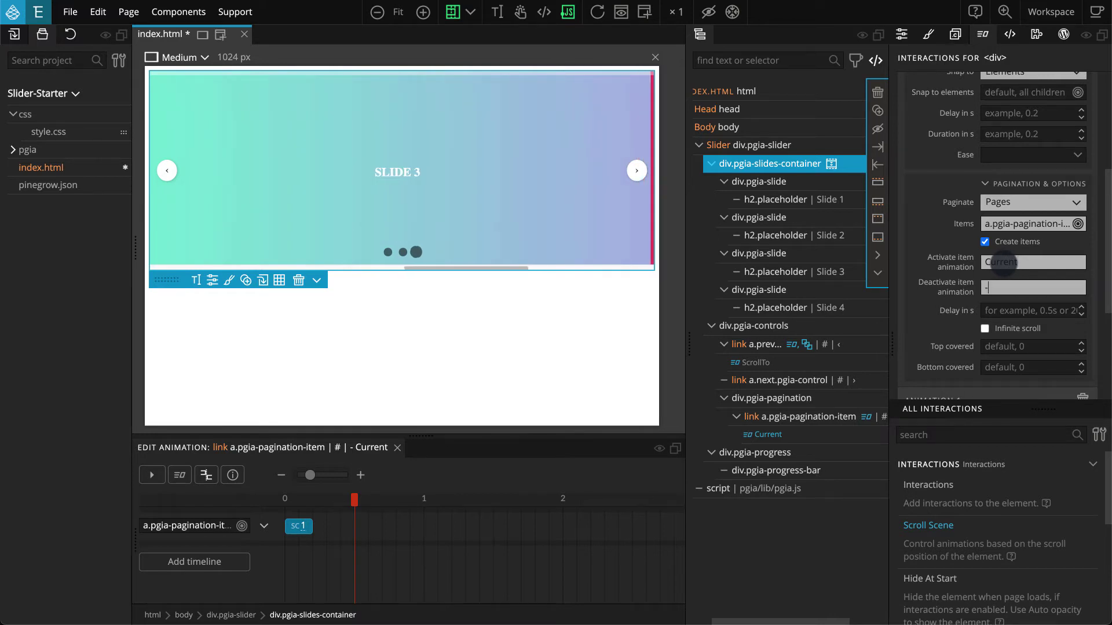
{"action": "type", "text": "Current"}
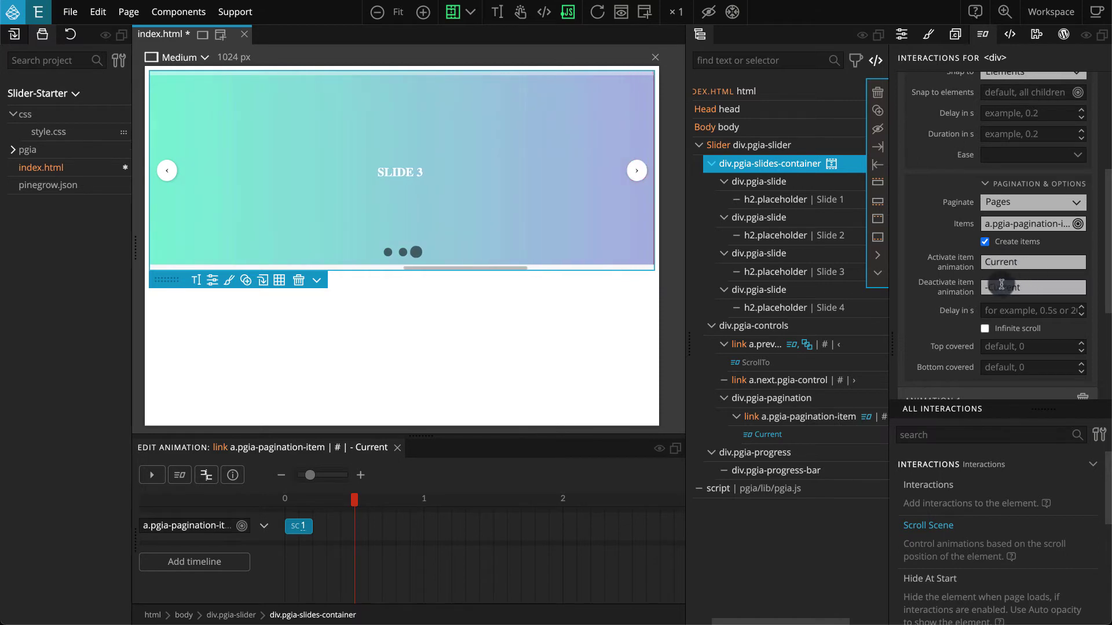
{"action": "left_click", "coordinate": [970, 291]}
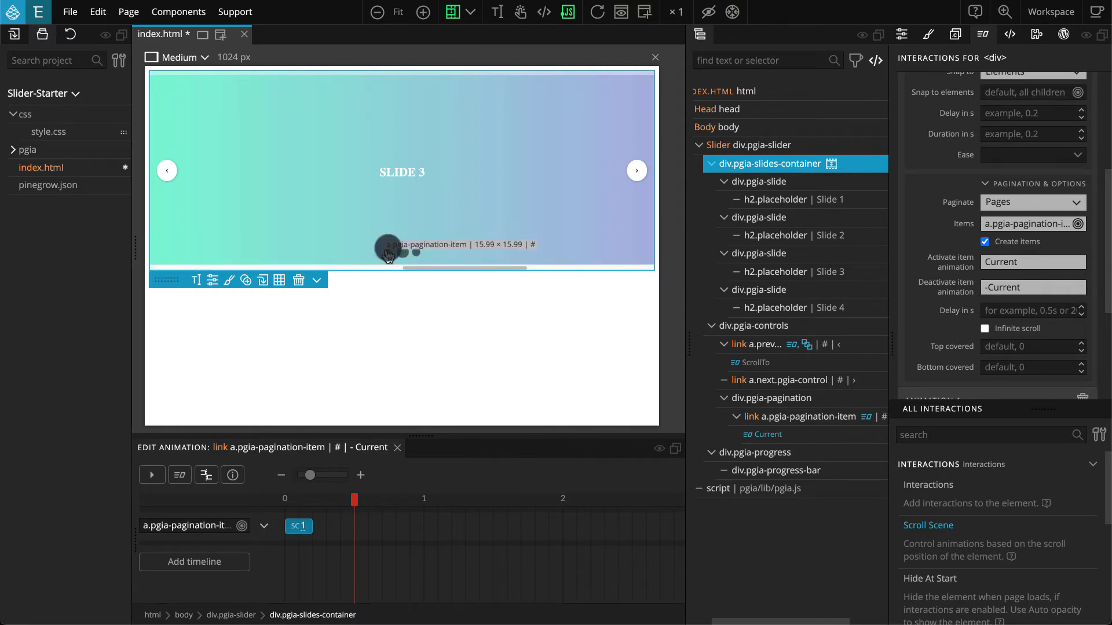
Test the pagination dots by advancing the slider to the next slide in the page preview.
{"action": "left_click", "coordinate": [412, 281]}
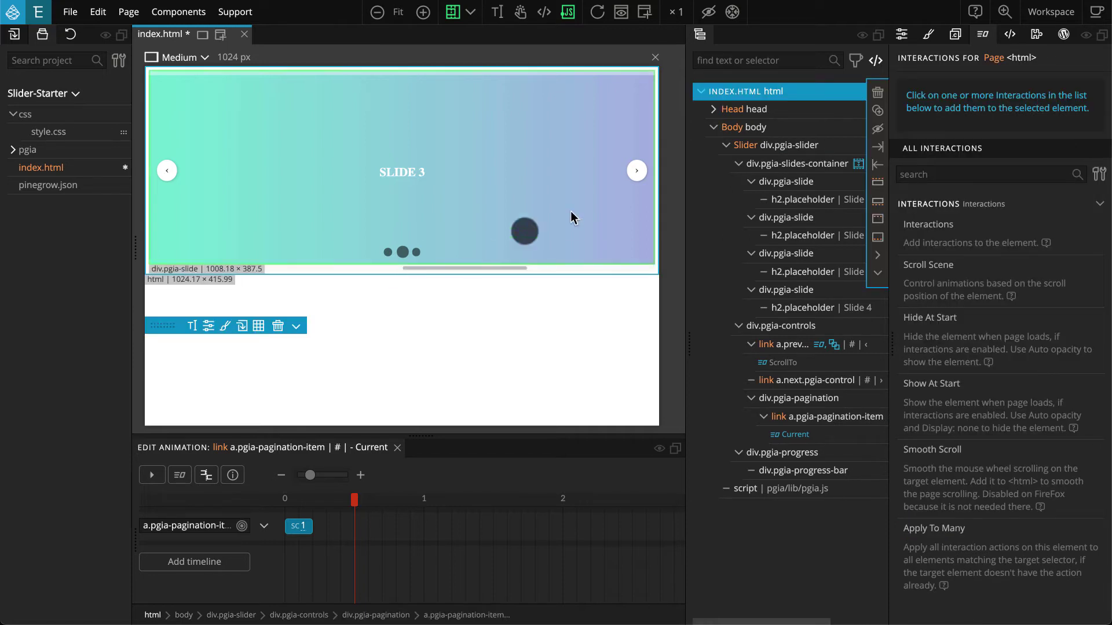
{"action": "left_click", "coordinate": [640, 171]}
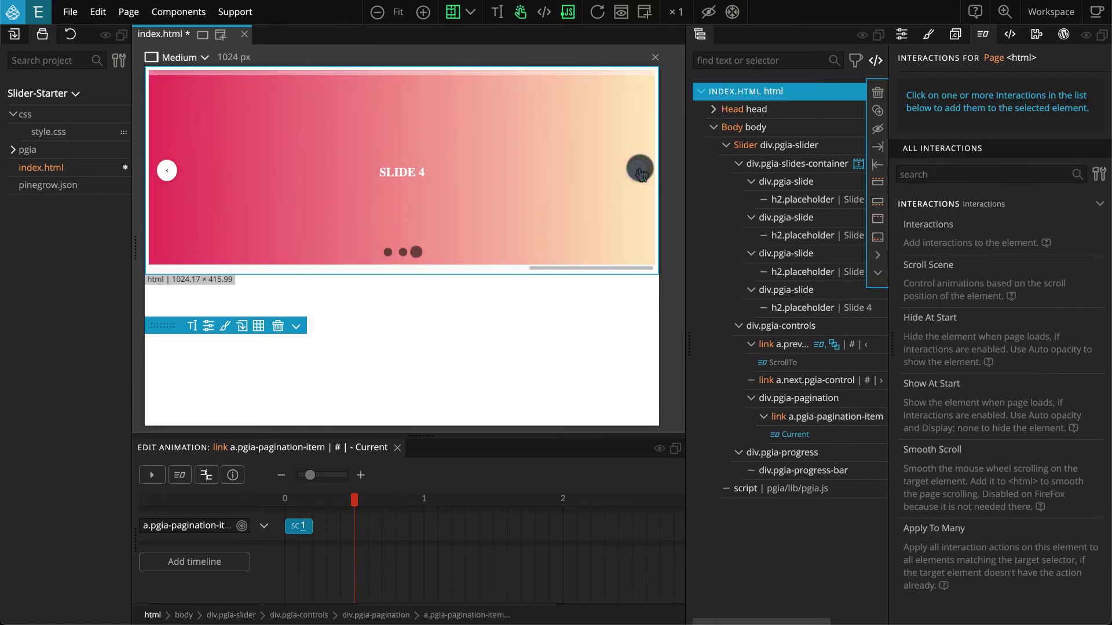
Test the pagination dots by moving the slider back through the slides in the page preview.
{"action": "left_click", "coordinate": [158, 172]}
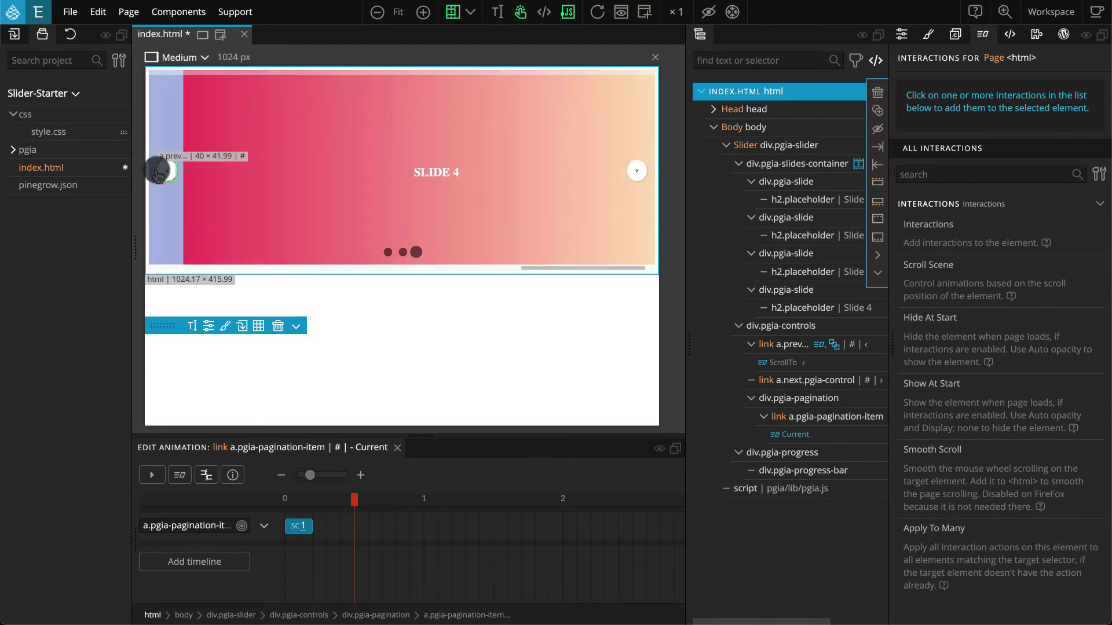
{"action": "left_click", "coordinate": [158, 172]}
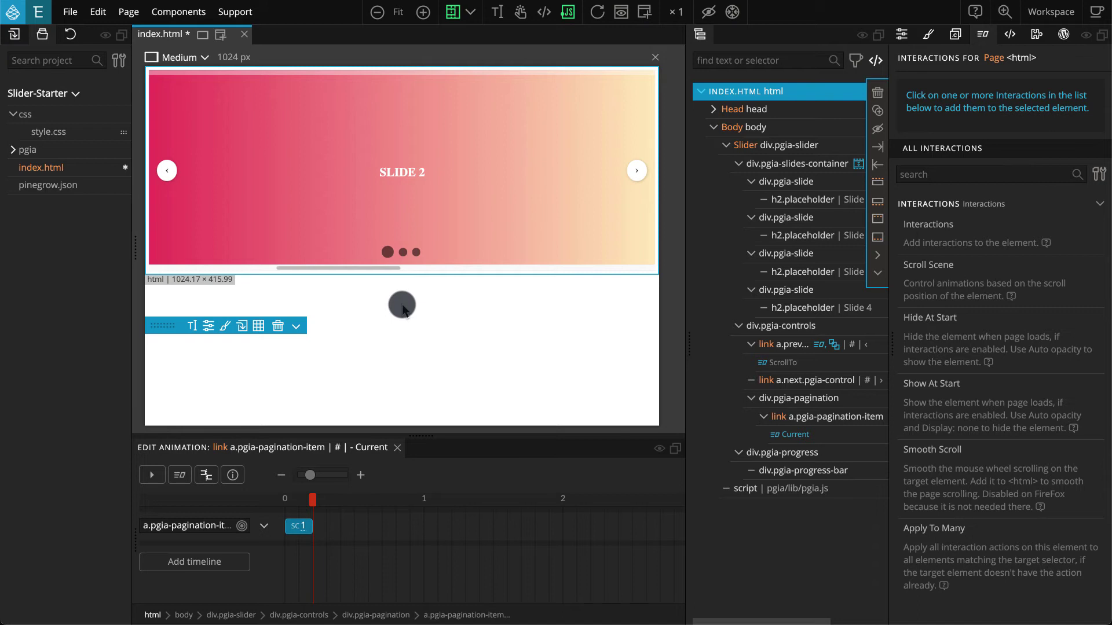
Add a second interaction named ScrollToSlide to a.pgia-pagination-item, triggered by a click on the element.
{"action": "left_click", "coordinate": [835, 418]}
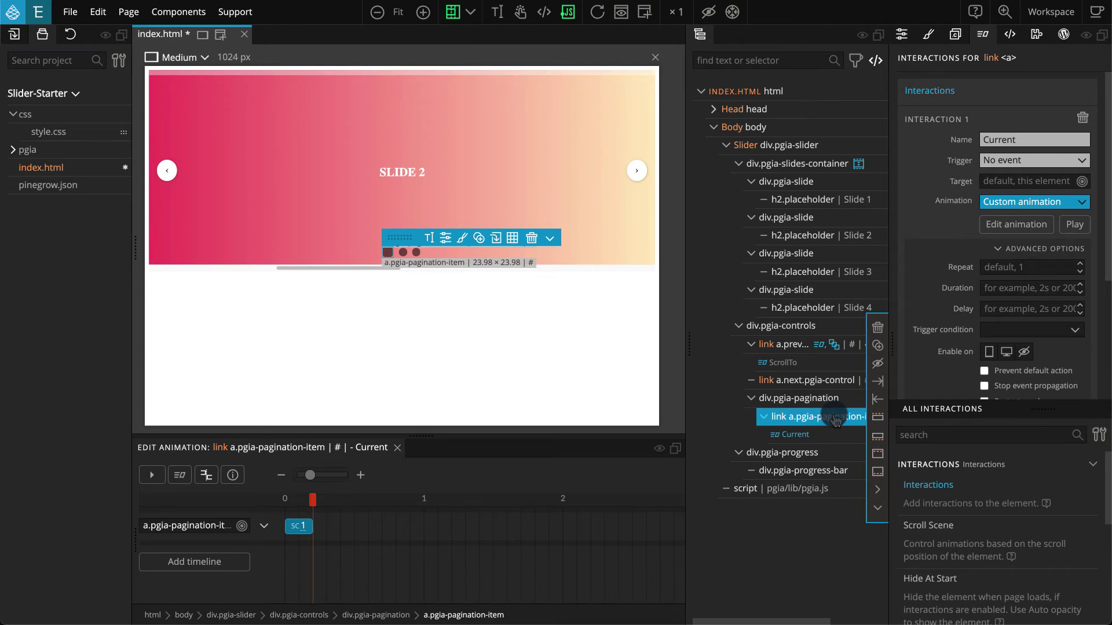
{"action": "left_click", "coordinate": [1011, 251]}
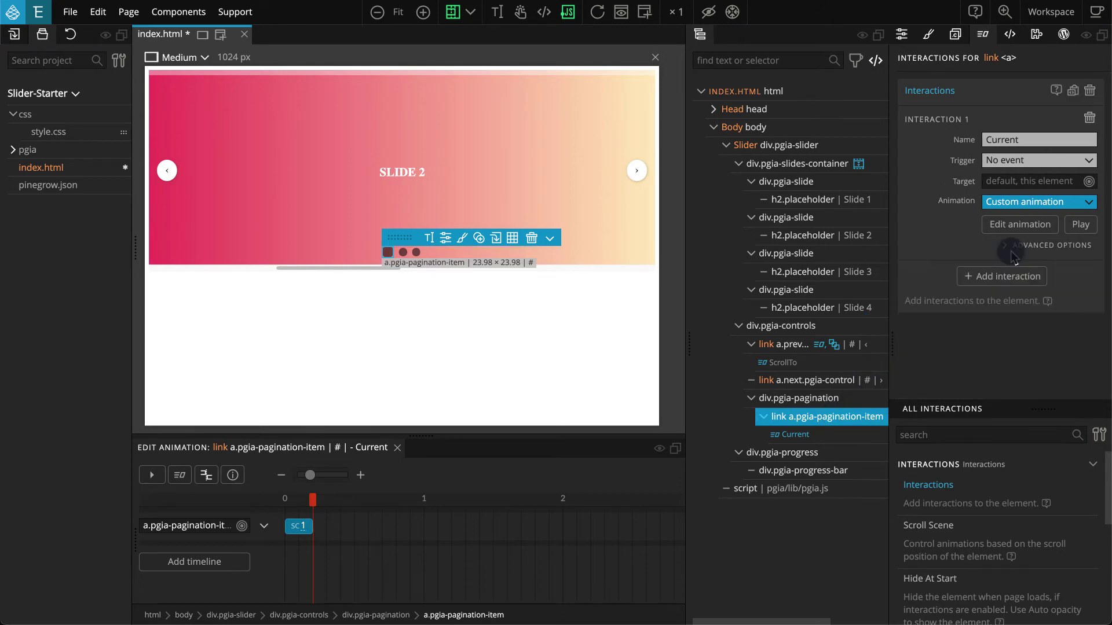
{"action": "left_click", "coordinate": [1017, 280]}
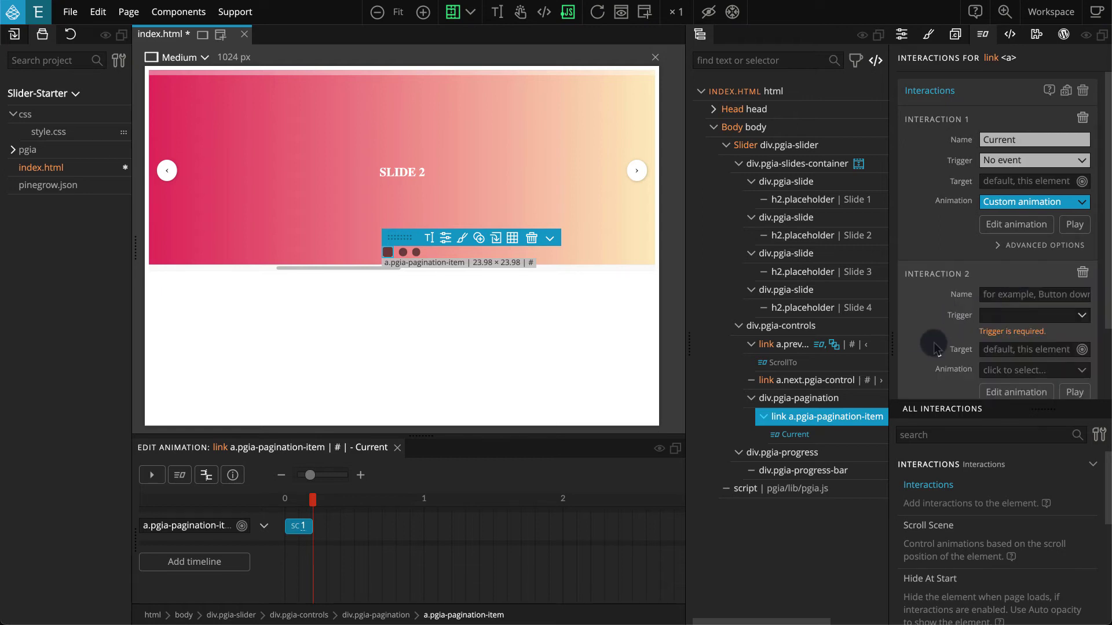
{"action": "left_click", "coordinate": [1004, 292]}
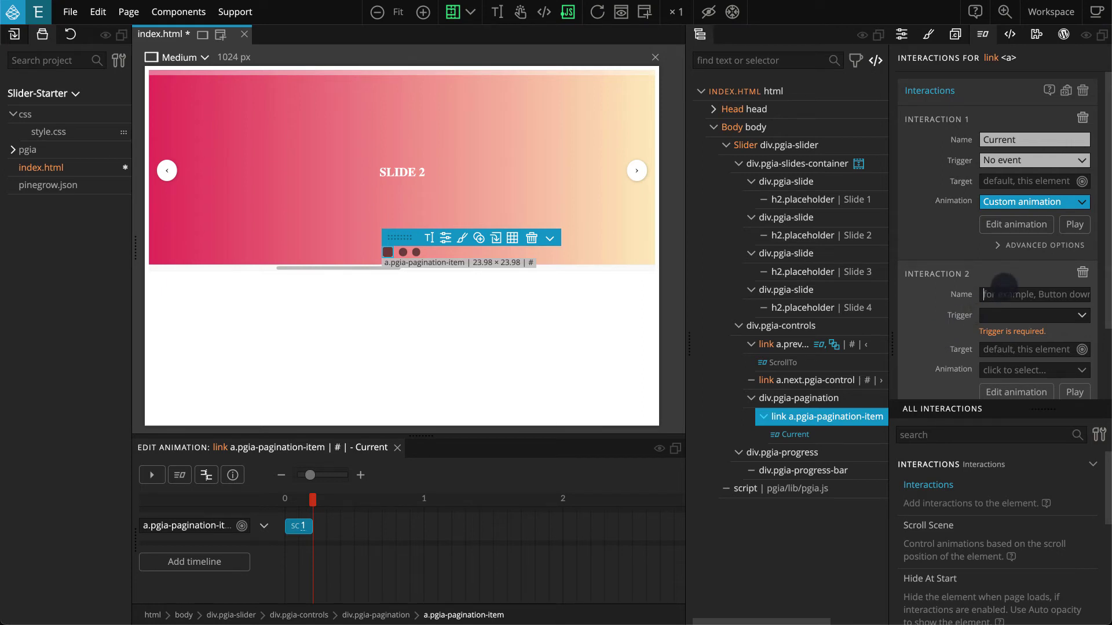
{"action": "type", "text": "ScrollT"}
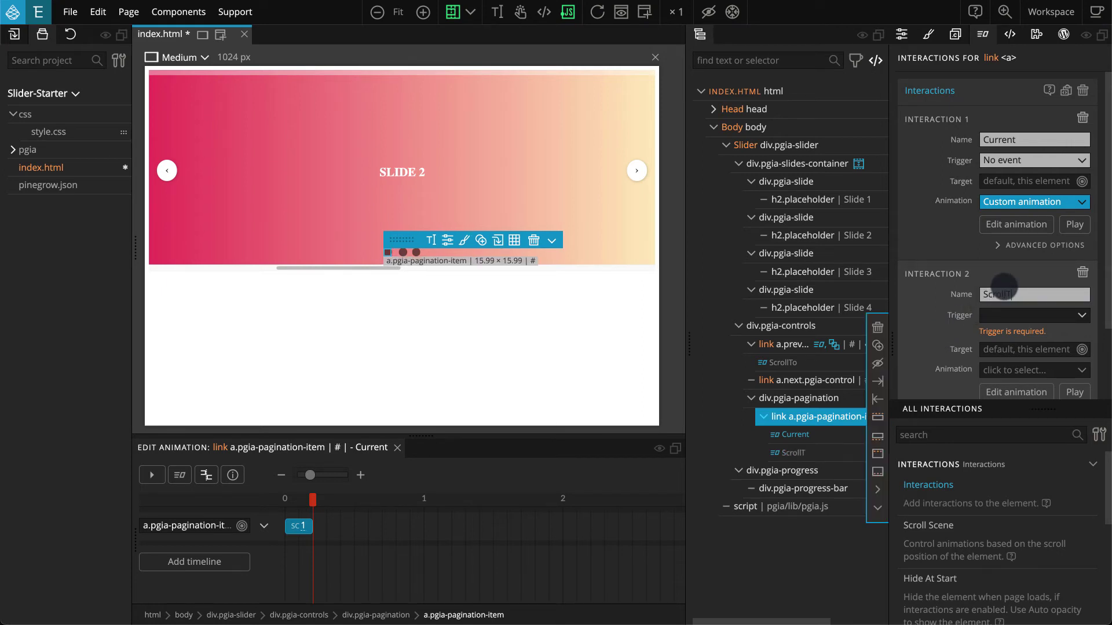
{"action": "type", "text": "oSlide"}
{"action": "left_click", "coordinate": [1001, 318]}
{"action": "left_click", "coordinate": [991, 363]}
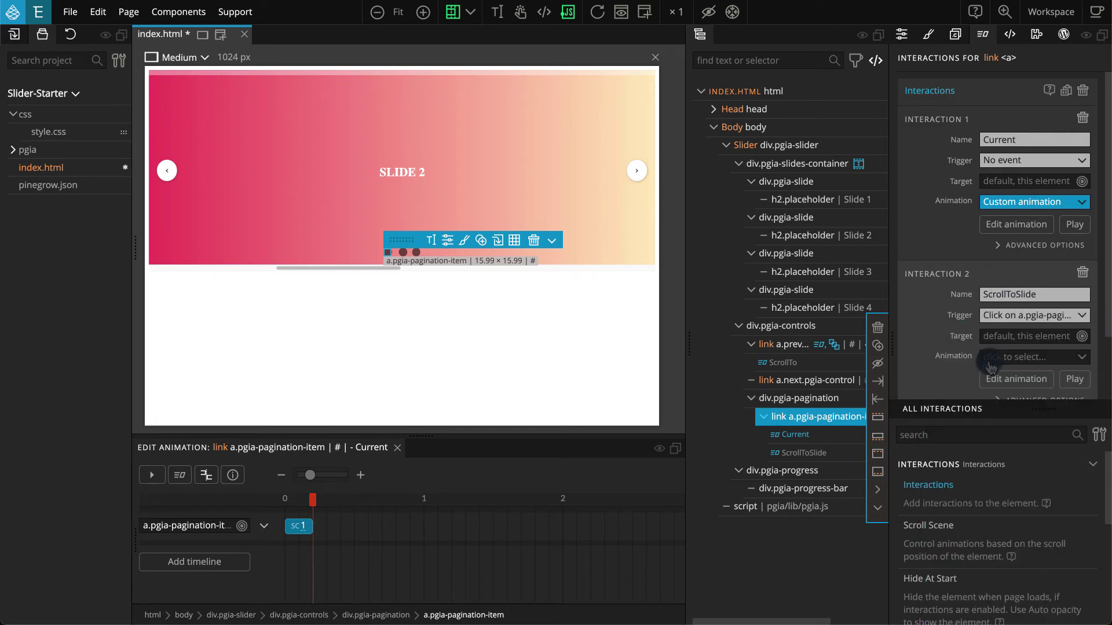
Open the ScrollToSlide animation for editing and set its timeline target to the selector ^.pgia-slider|.pgia-slides-container.
{"action": "scroll", "coordinate": [990, 366], "scroll_direction": "down", "scroll_amount": 2}
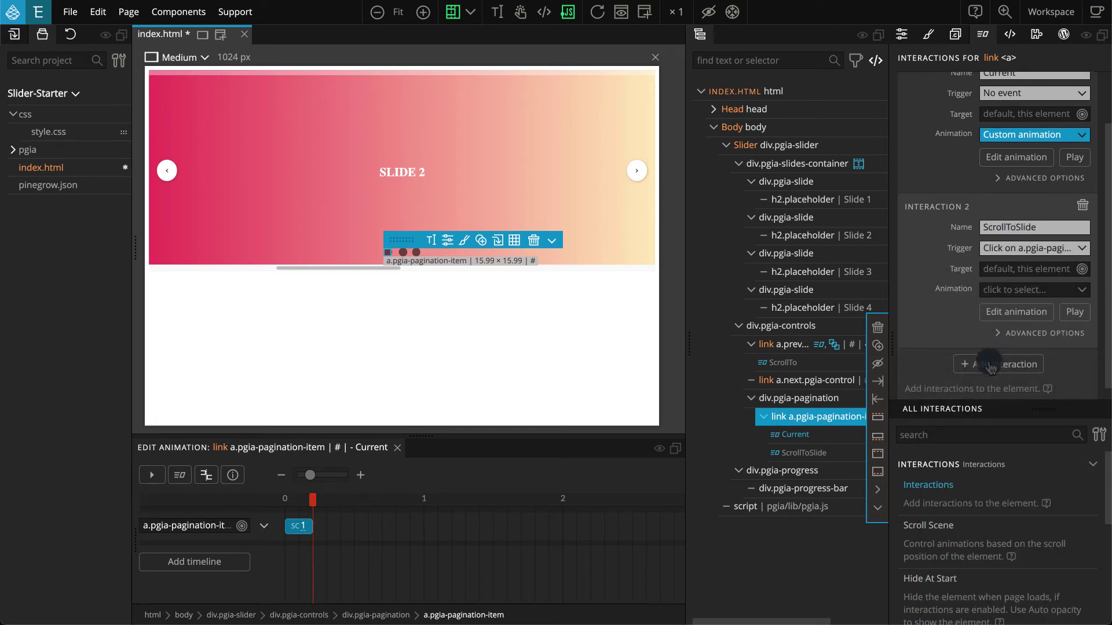
{"action": "left_click", "coordinate": [1016, 302]}
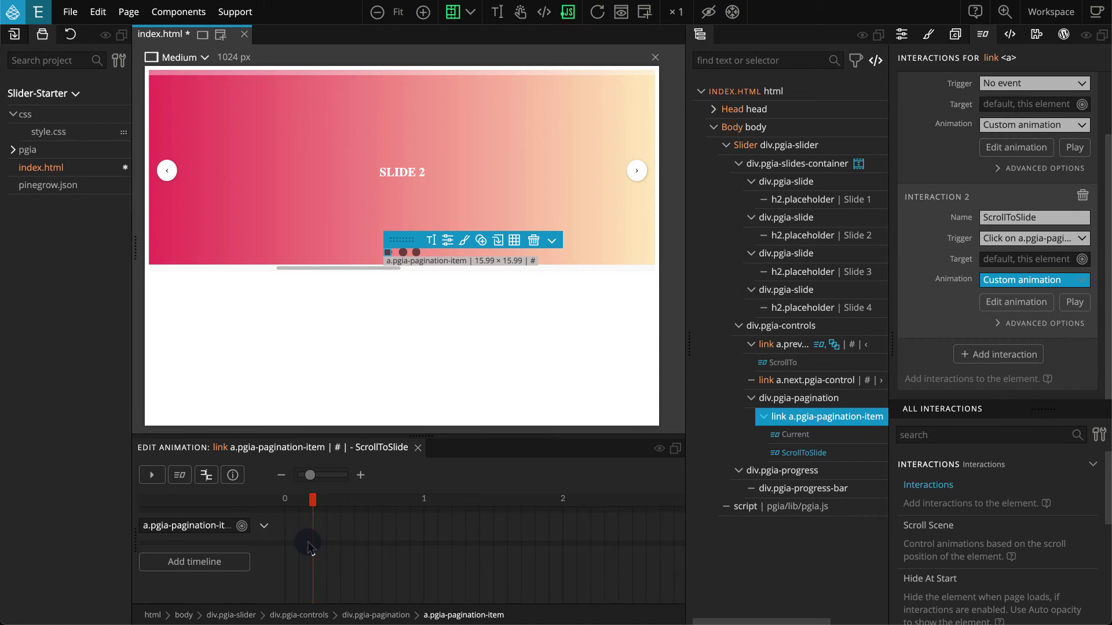
{"action": "left_click", "coordinate": [216, 528]}
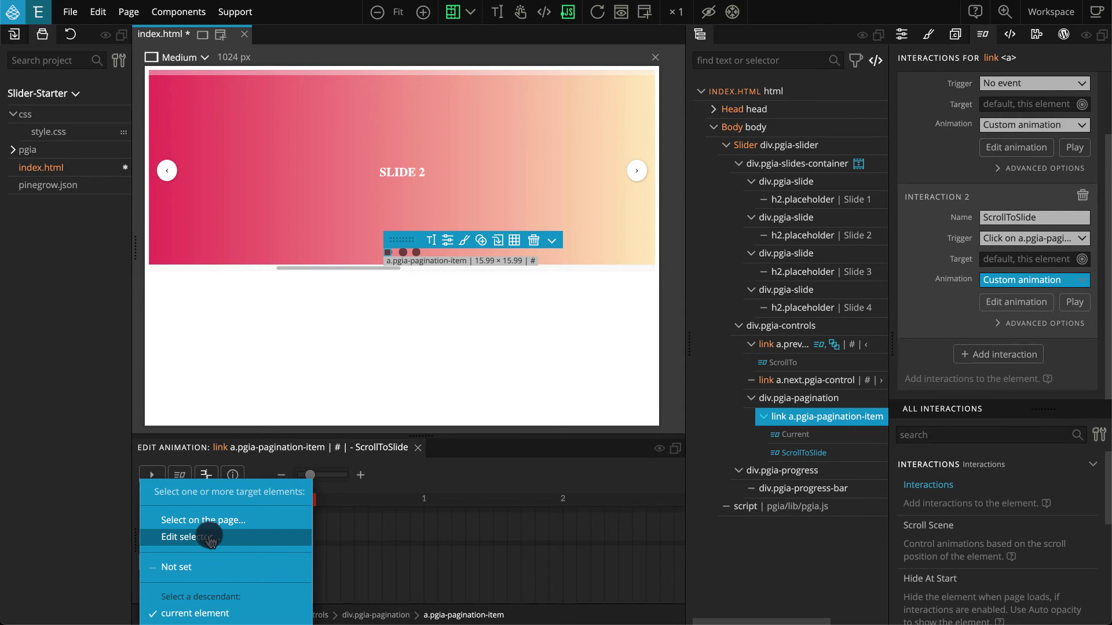
{"action": "left_click", "coordinate": [211, 538]}
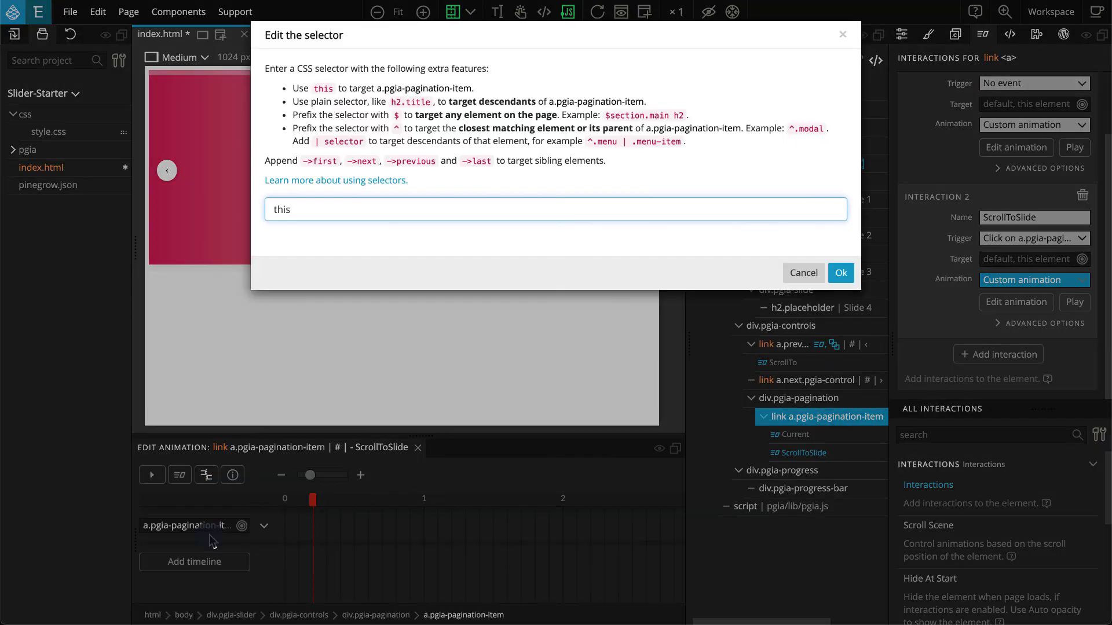
{"action": "key", "text": "BackSpace"}
{"action": "key", "text": "BackSpace"}
{"action": "key", "text": "BackSpace"}
{"action": "key", "text": "BackSpace"}
{"action": "type", "text": "^.pgia-sli"}
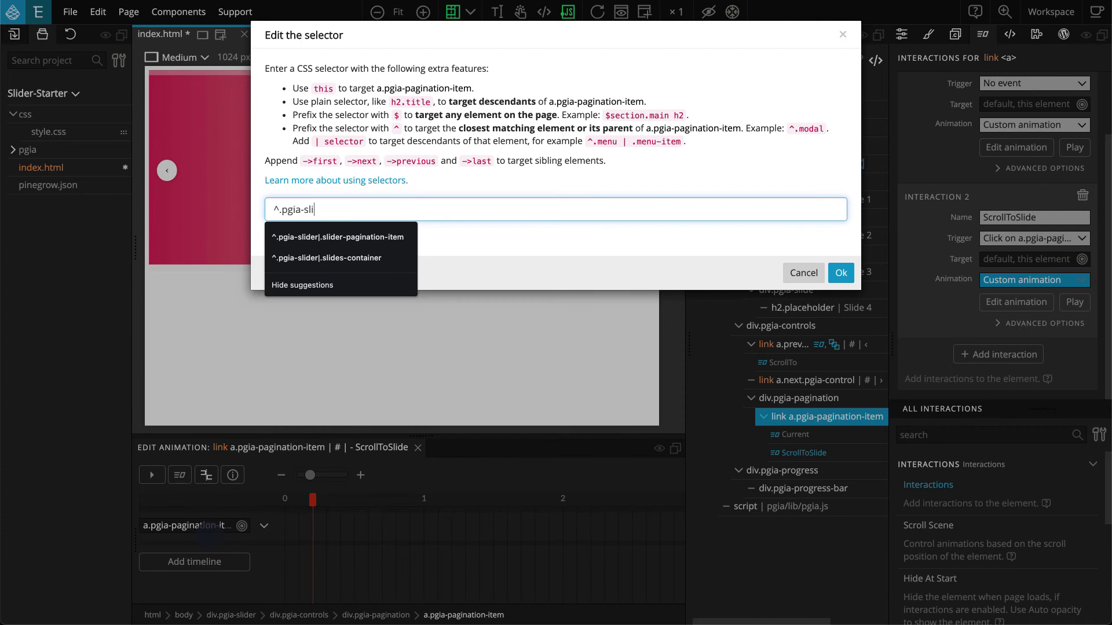
{"action": "type", "text": "der|.p"}
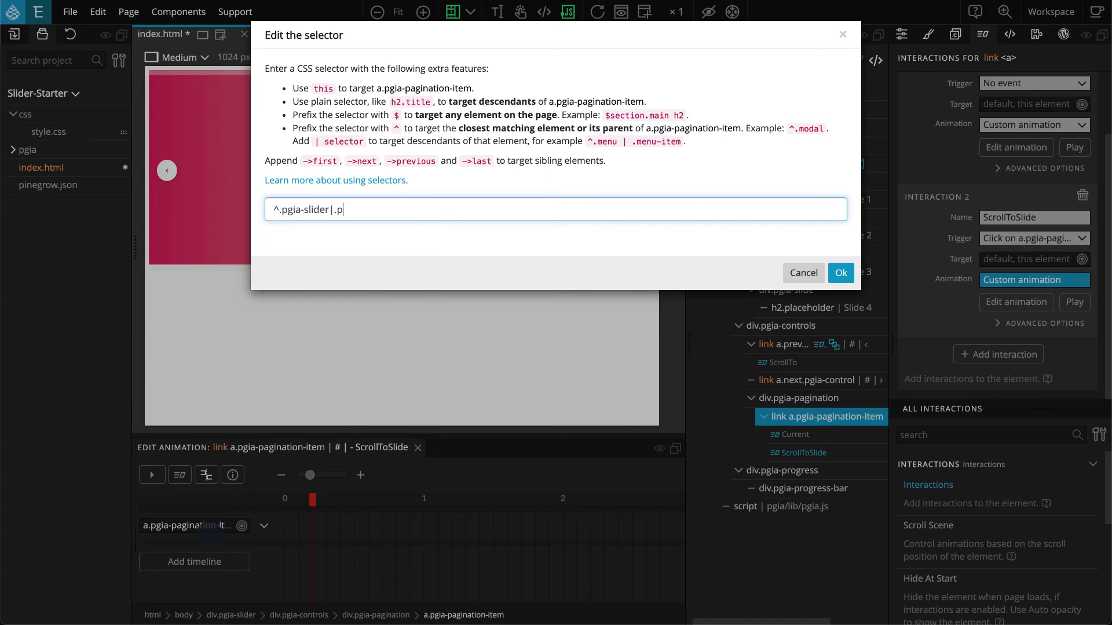
{"action": "type", "text": "gia-slides-container"}
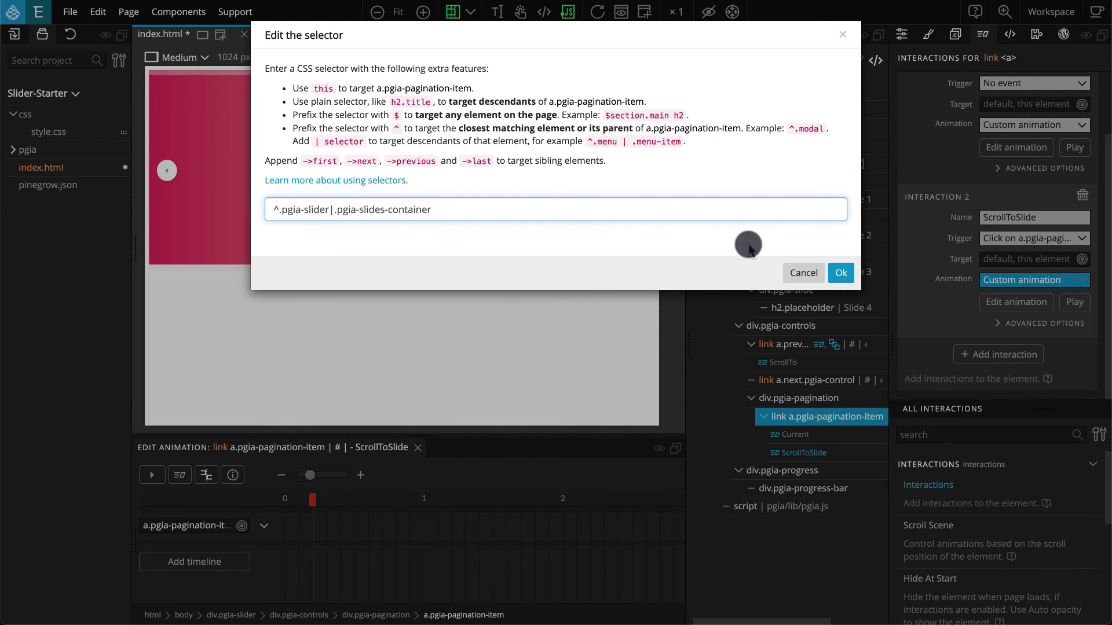
{"action": "left_click", "coordinate": [840, 273]}
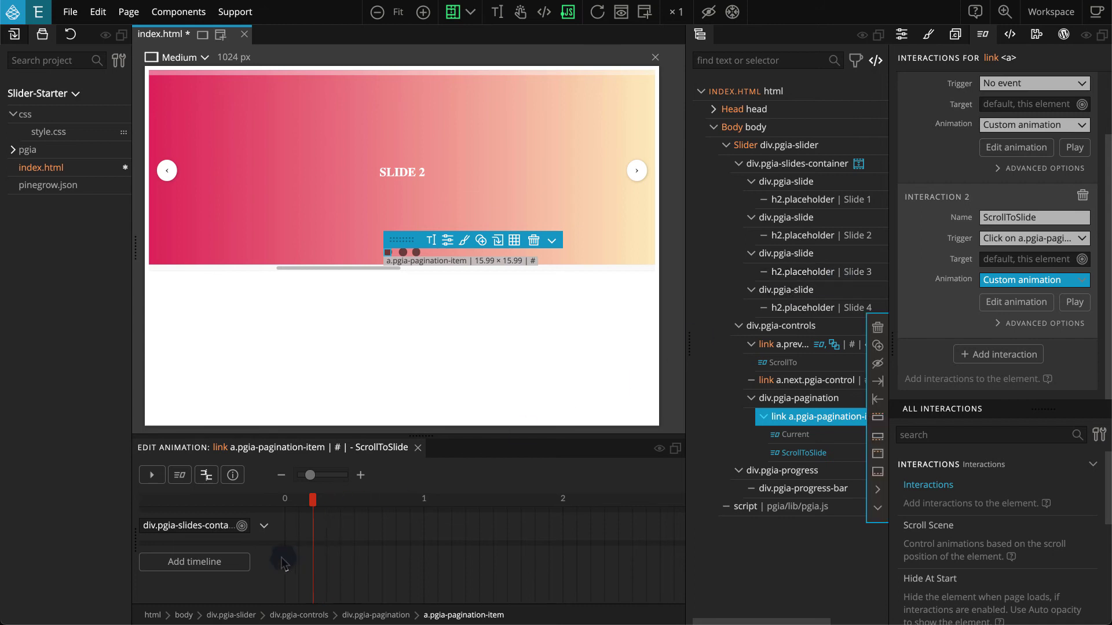
Add a transition at position 0 s on the slides container timeline with a Scroll to property set to item.
{"action": "double_click", "coordinate": [306, 526]}
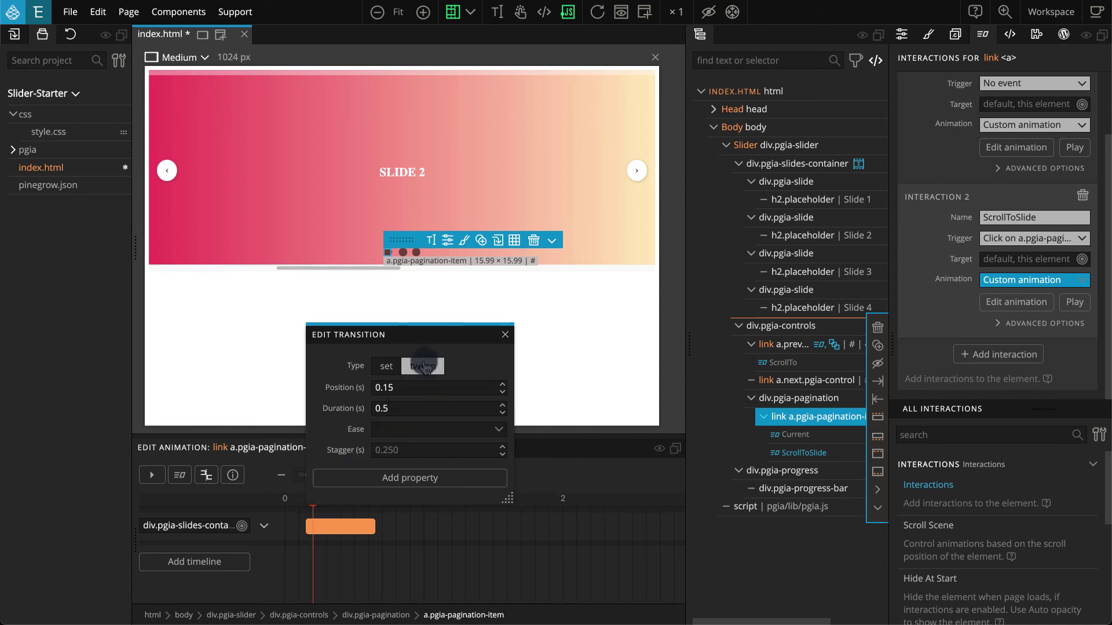
{"action": "double_click", "coordinate": [409, 385]}
{"action": "type", "text": "0"}
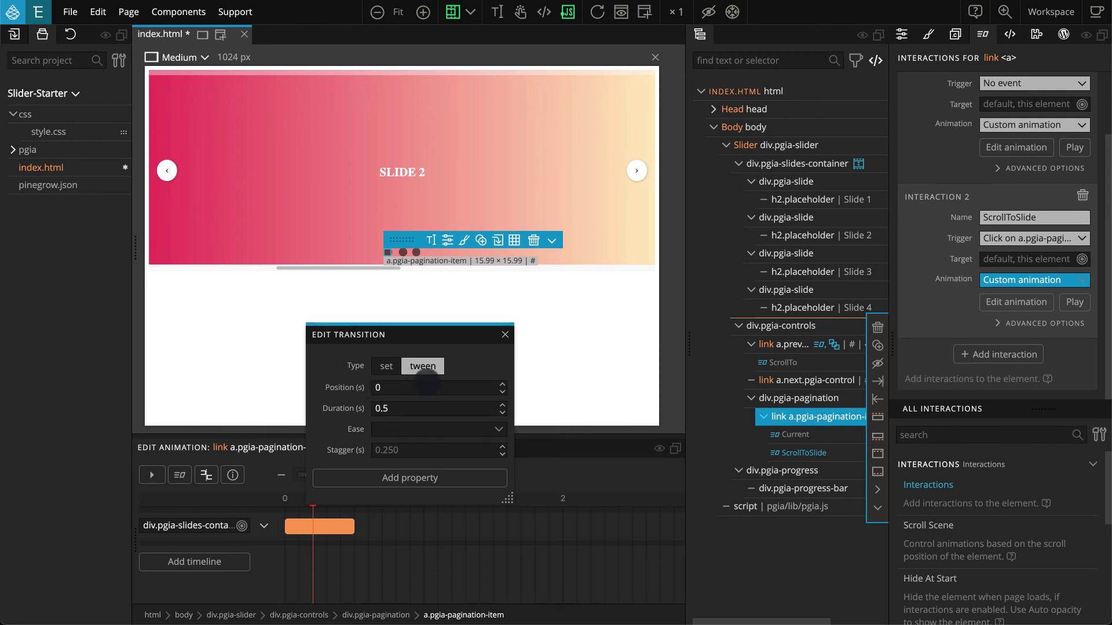
{"action": "key", "text": "Tab"}
{"action": "left_click", "coordinate": [396, 483]}
{"action": "mouse_move", "coordinate": [397, 487]}
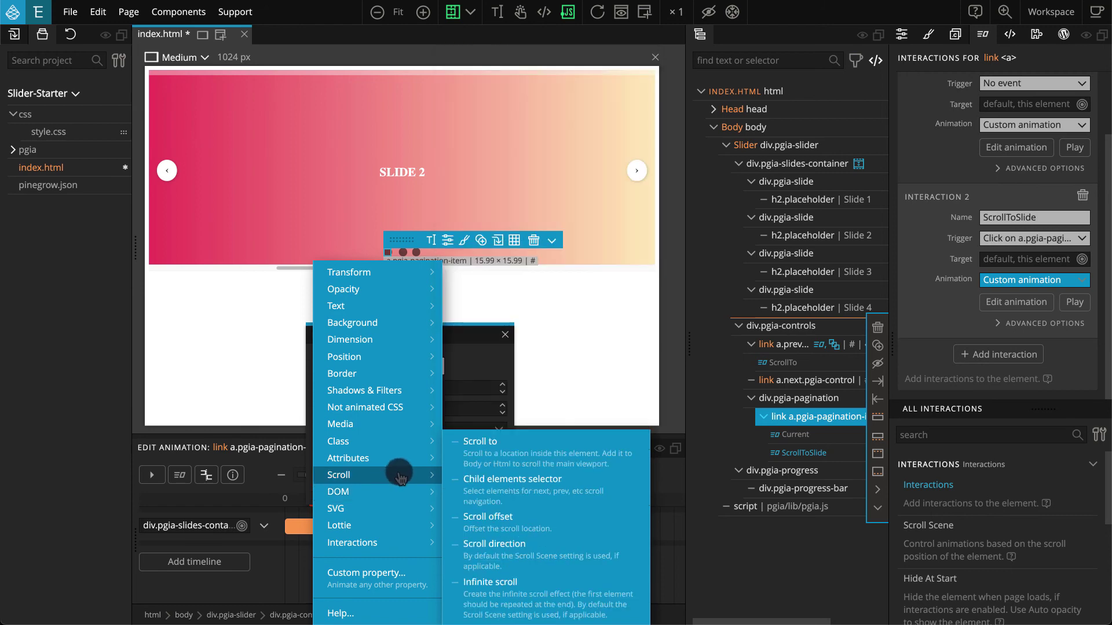
{"action": "left_click", "coordinate": [509, 455]}
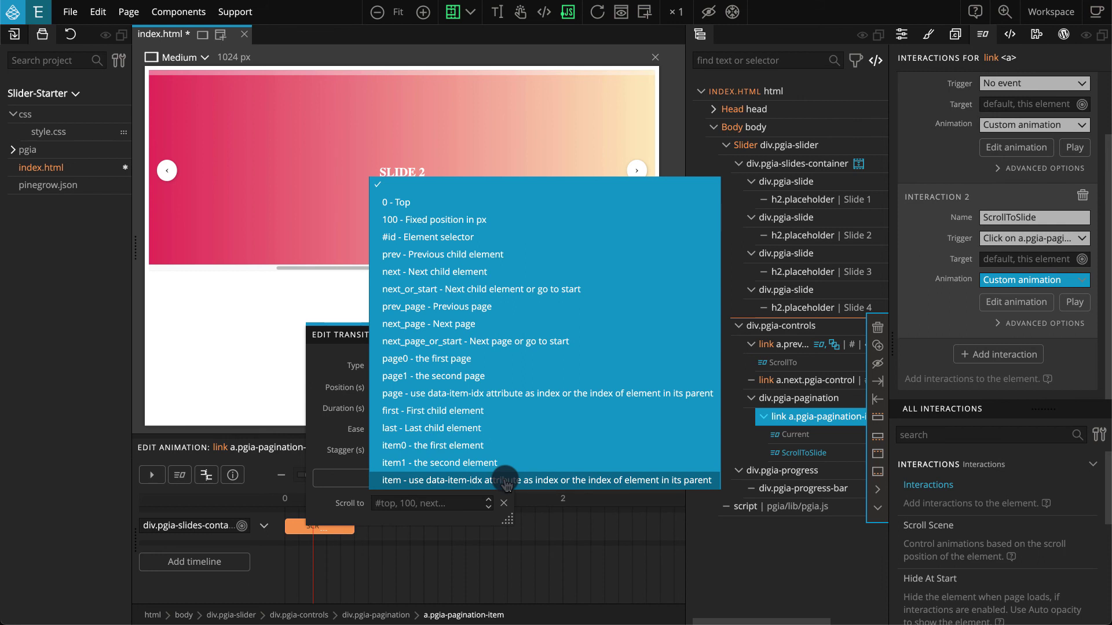
{"action": "left_click", "coordinate": [463, 480]}
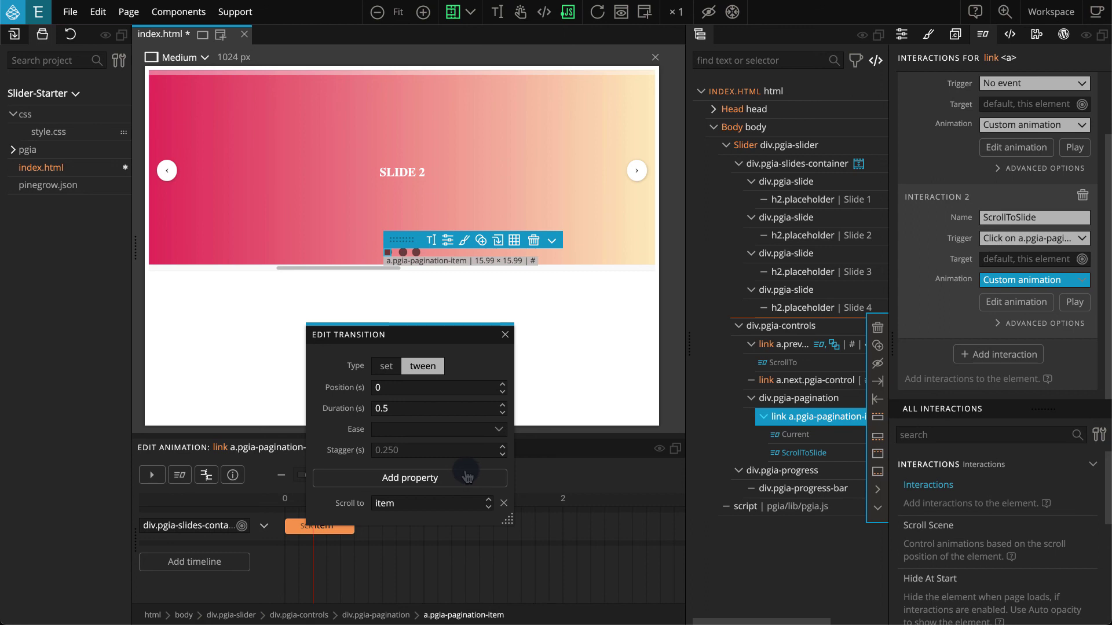
Enable Prevent default action in the advanced options of the ScrollToSlide interaction and save the page.
{"action": "left_click", "coordinate": [1036, 323]}
{"action": "scroll", "coordinate": [1030, 328], "scroll_direction": "down", "scroll_amount": 2}
{"action": "scroll", "coordinate": [1030, 328], "scroll_direction": "down", "scroll_amount": 3}
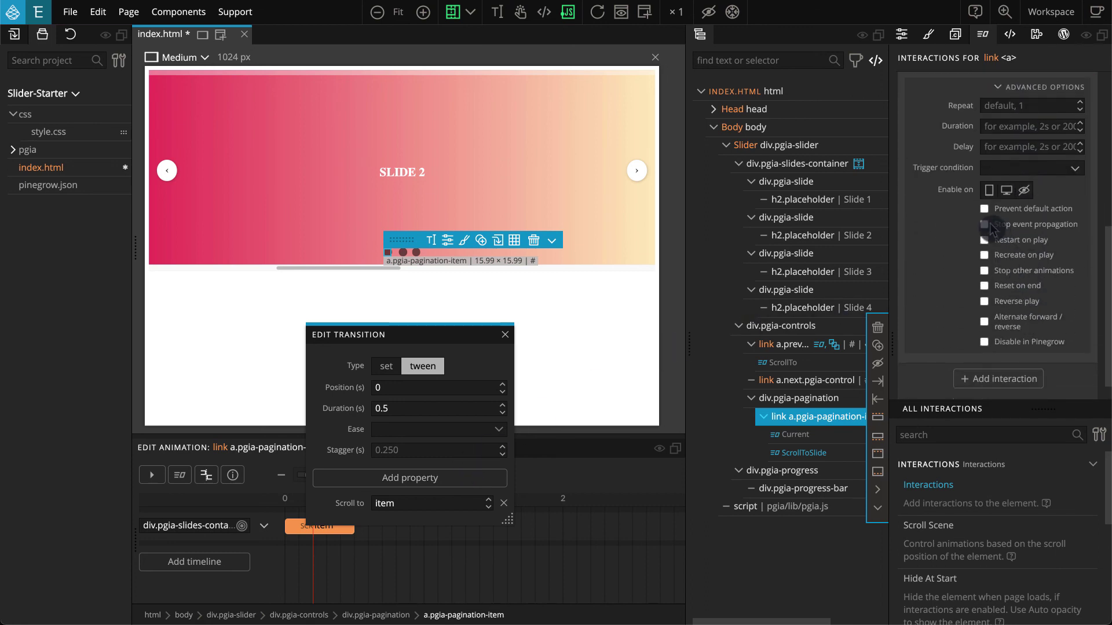
{"action": "left_click", "coordinate": [984, 209]}
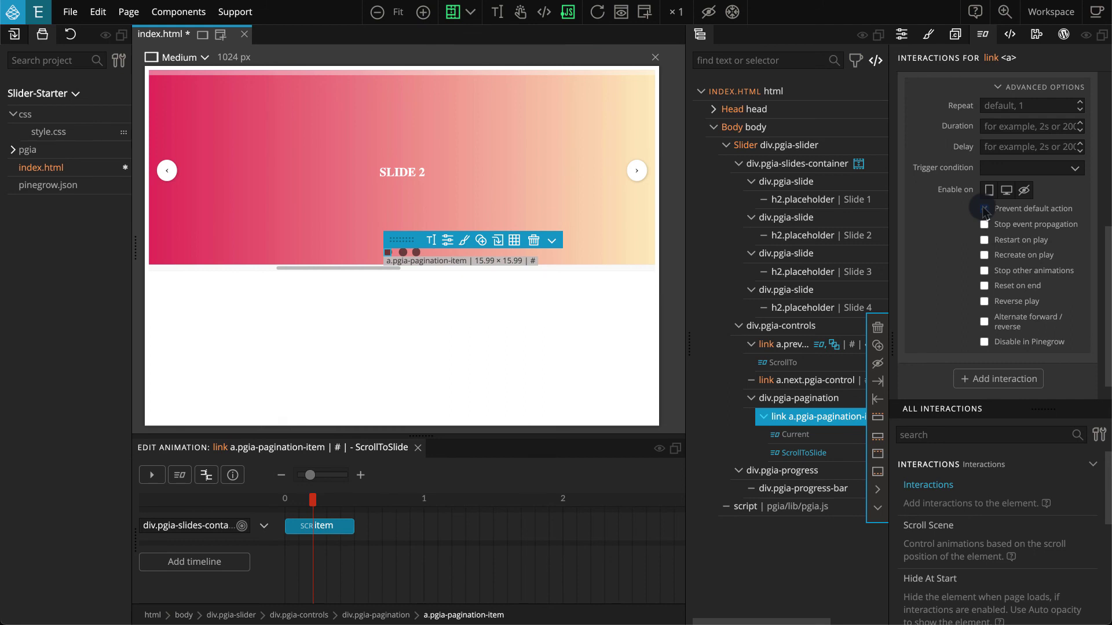
{"action": "left_click", "coordinate": [1034, 95]}
{"action": "key", "text": "ctrl+s"}
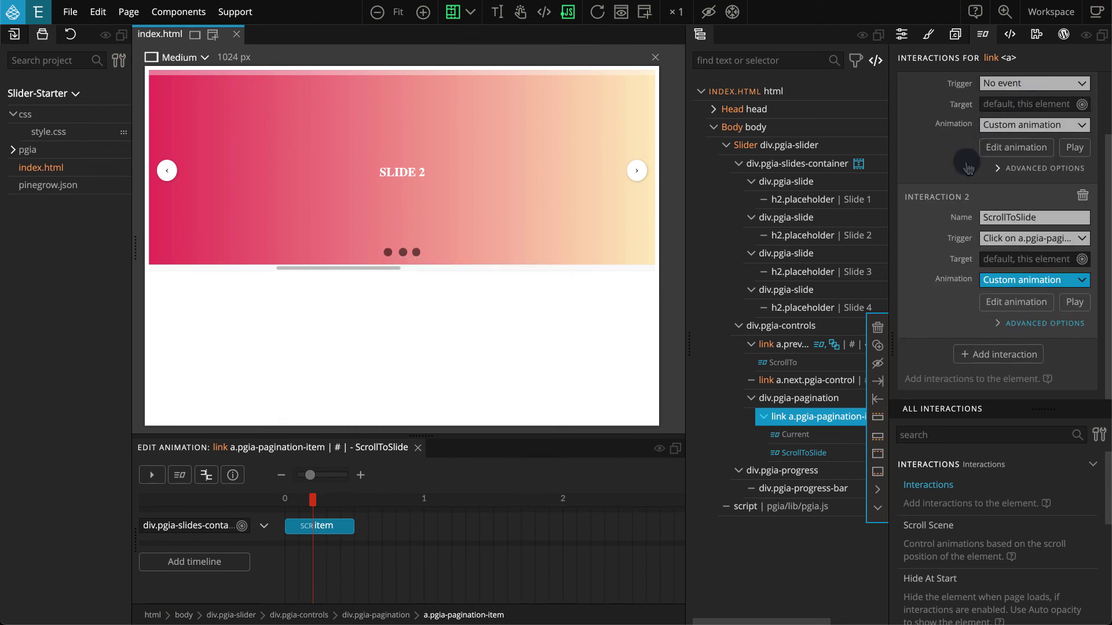
Test the slider navigation in the page preview by activating the different pagination dots.
{"action": "left_click", "coordinate": [417, 253]}
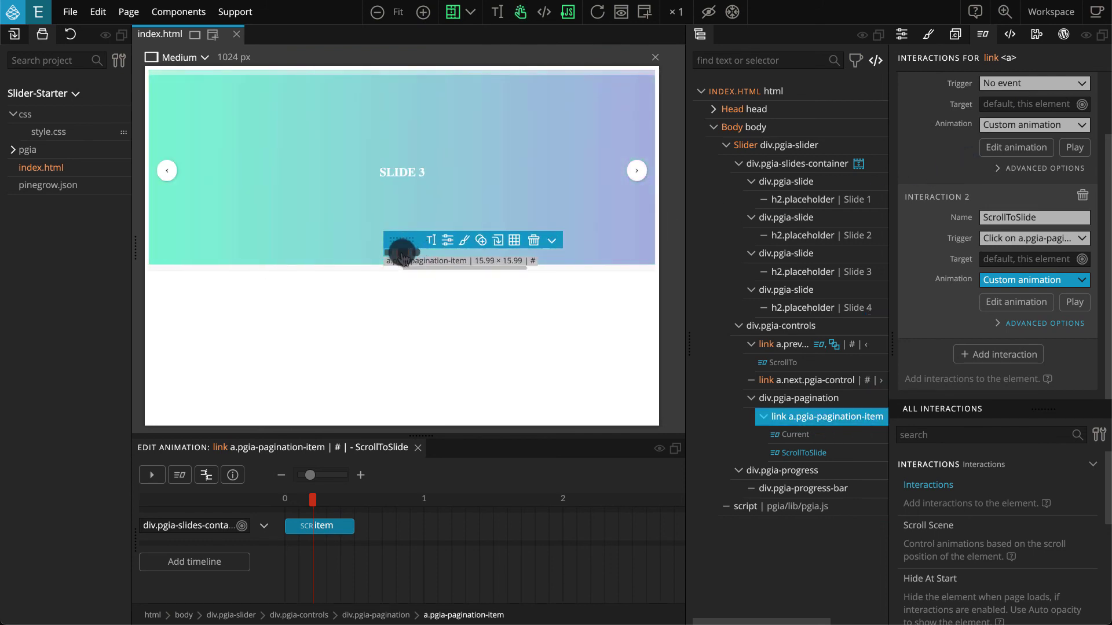
{"action": "left_click", "coordinate": [401, 252]}
{"action": "left_click", "coordinate": [391, 253]}
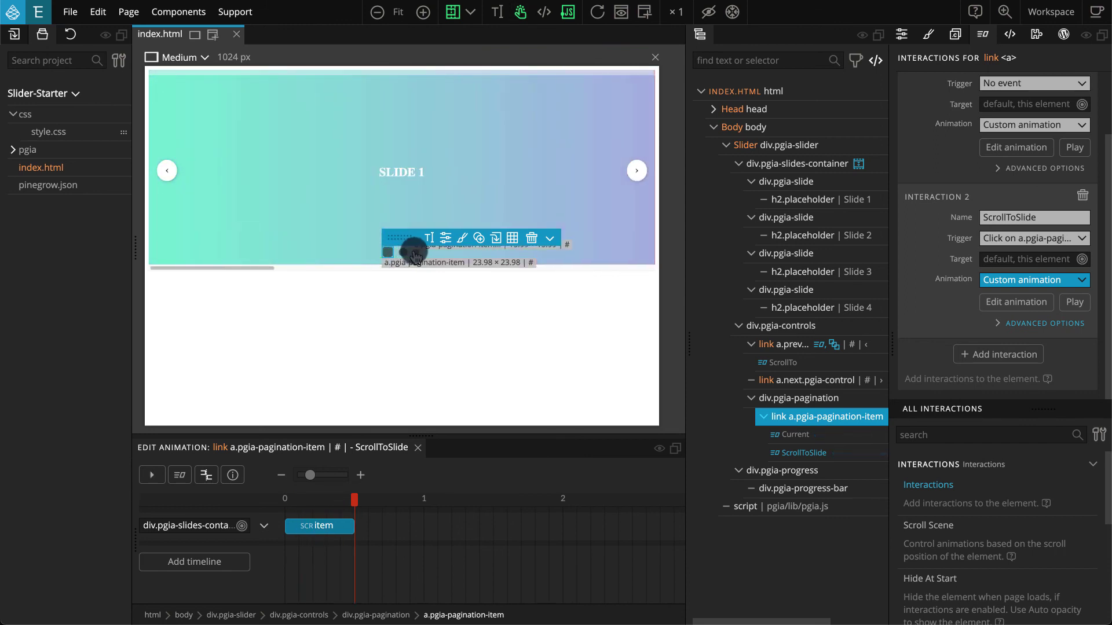
{"action": "left_click", "coordinate": [416, 253]}
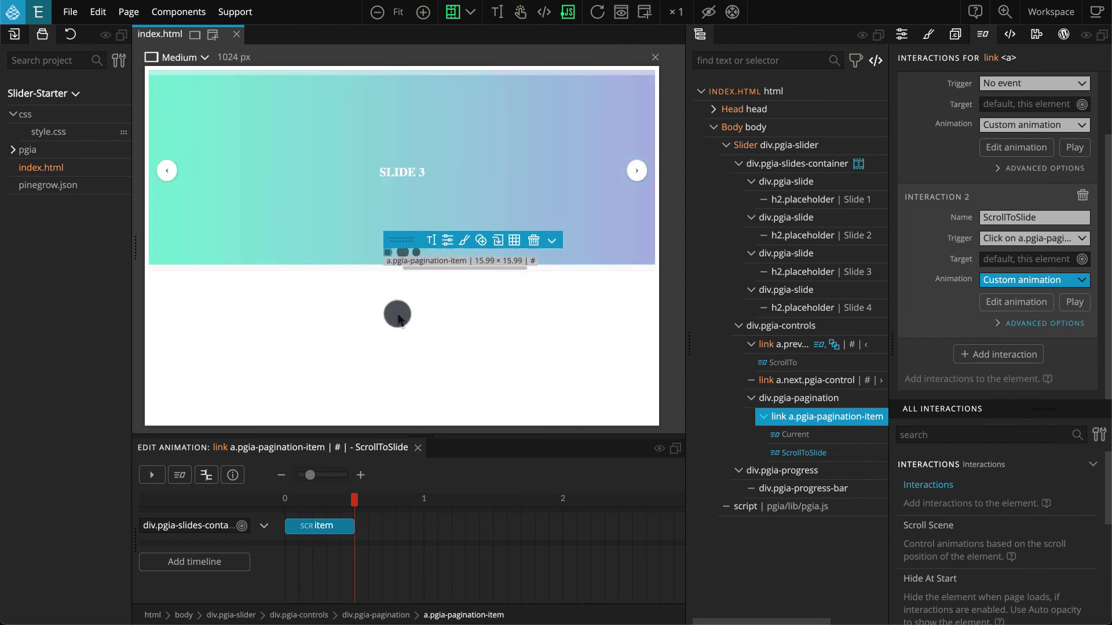